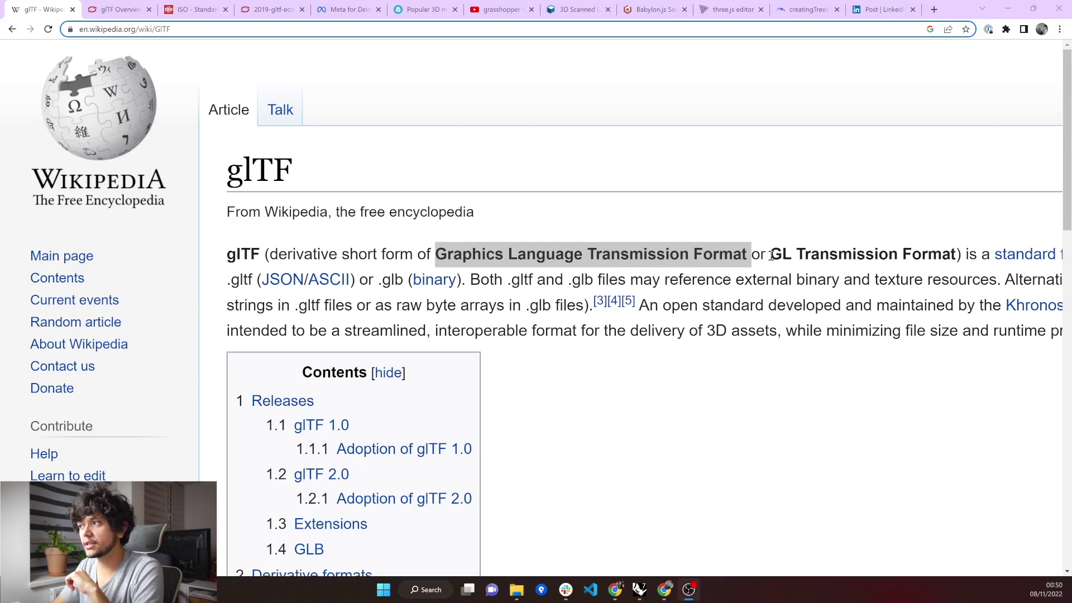
# Highlight glTF's full name on Wikipedia and its ISO/IEC standard status on Khronos, then show the ISO page
pyautogui.moveTo(771, 255); pyautogui.dragTo(965, 254)
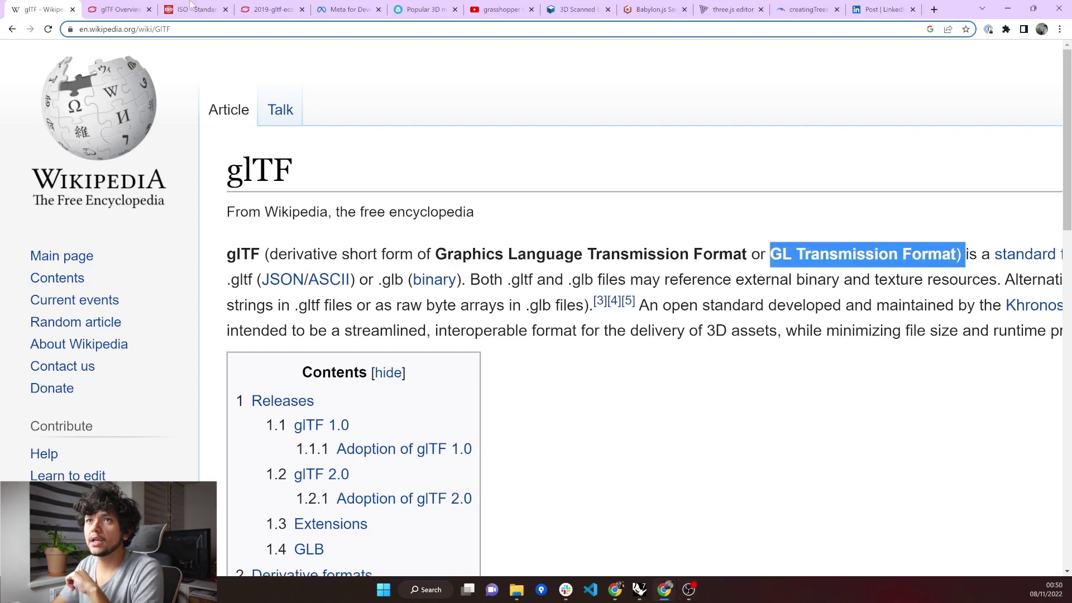
pyautogui.click(114, 9)
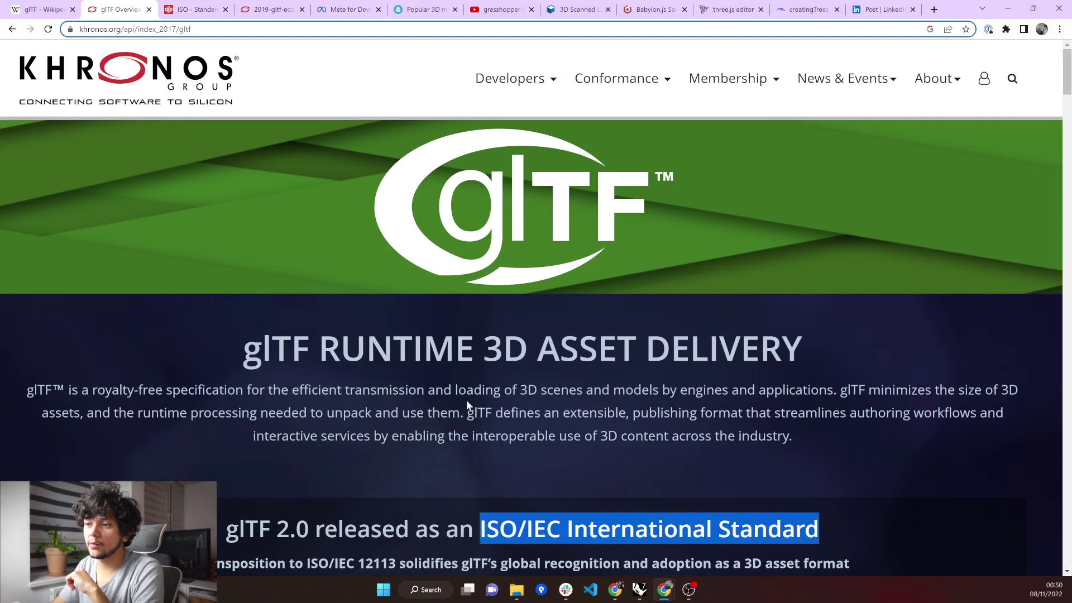
pyautogui.moveTo(457, 389); pyautogui.dragTo(840, 390)
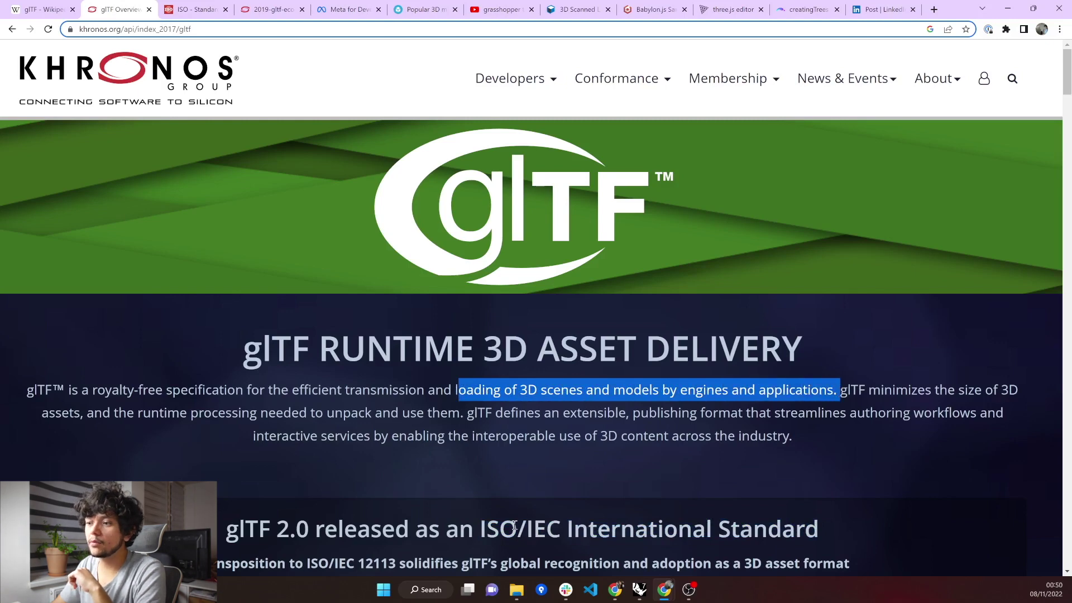
pyautogui.moveTo(484, 529); pyautogui.dragTo(821, 510)
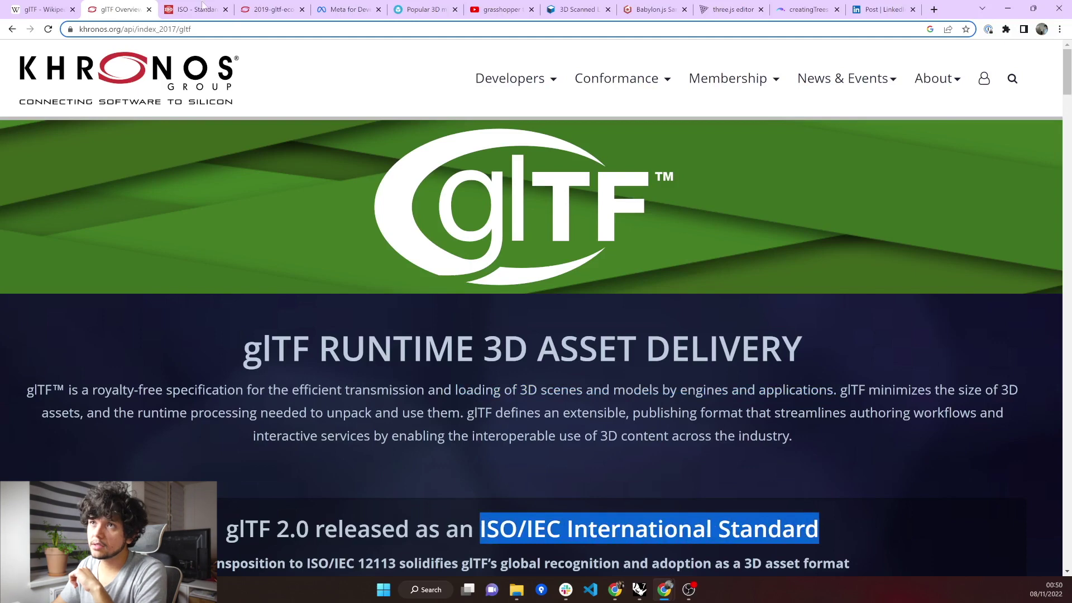
pyautogui.click(204, 9)
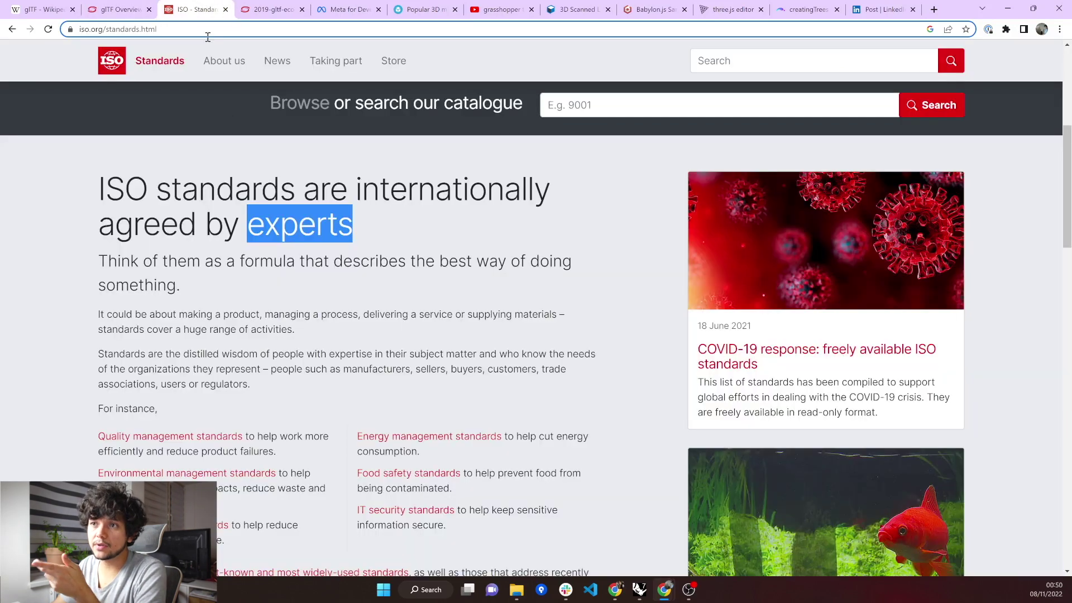
# Show the Khronos 2019 glTF ecosystem chart of authoring tools, engines and apps
pyautogui.click(253, 4)
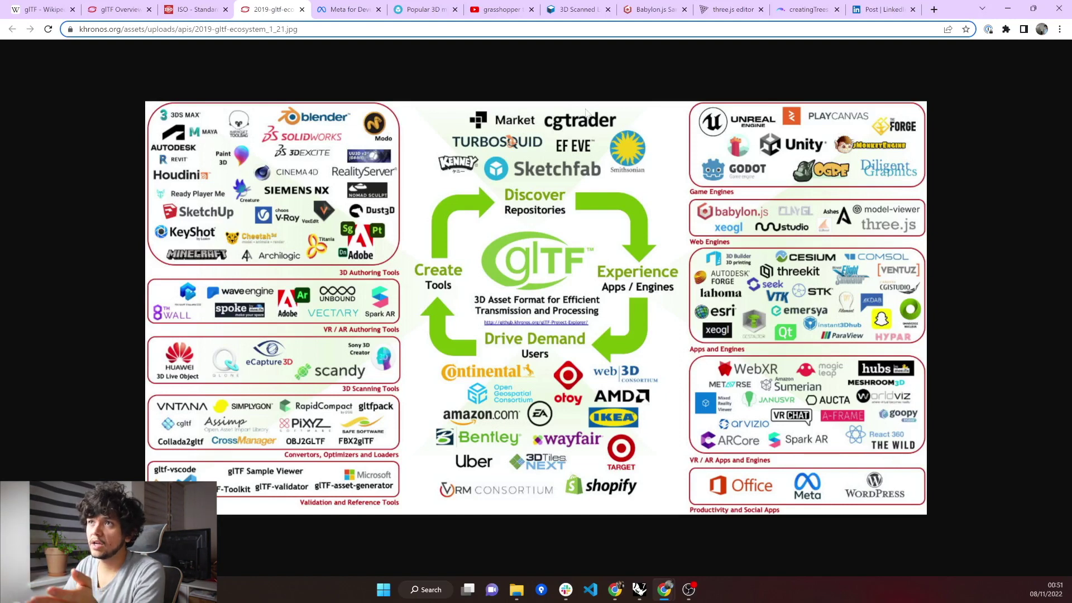
# Spin the LEGO parrot 3D post on Meta for Developers, then show Sketchfab's popular models
pyautogui.click(328, 5)
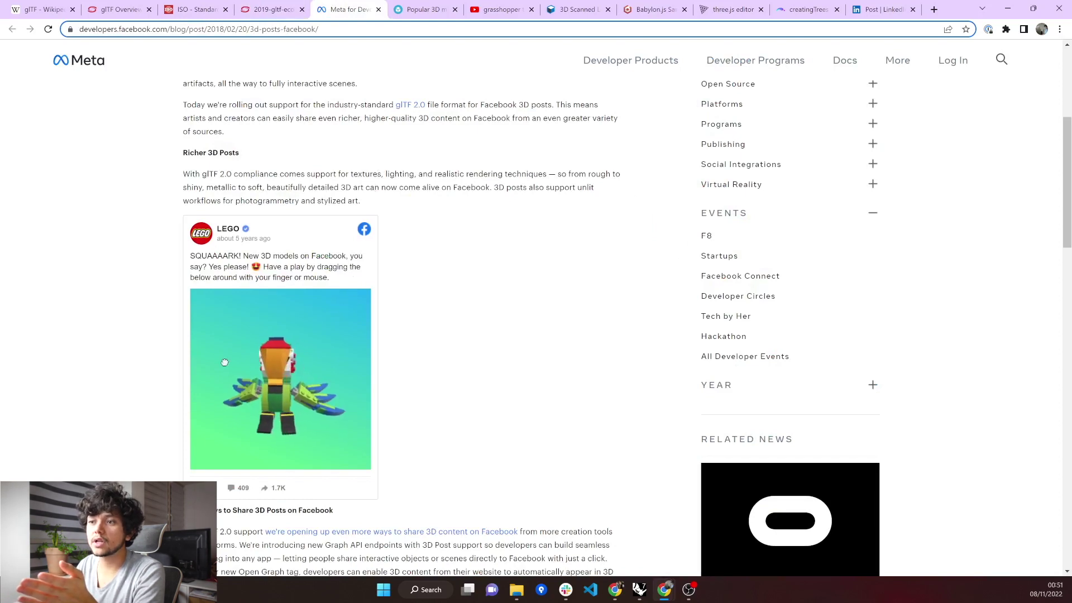
pyautogui.moveTo(327, 372); pyautogui.dragTo(267, 377)
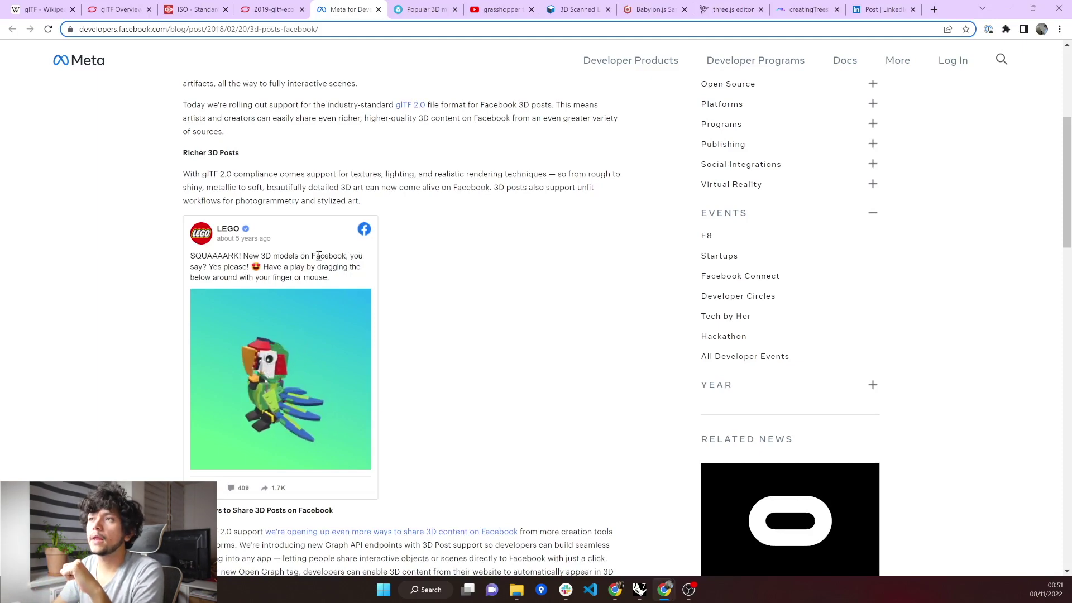
pyautogui.click(420, 5)
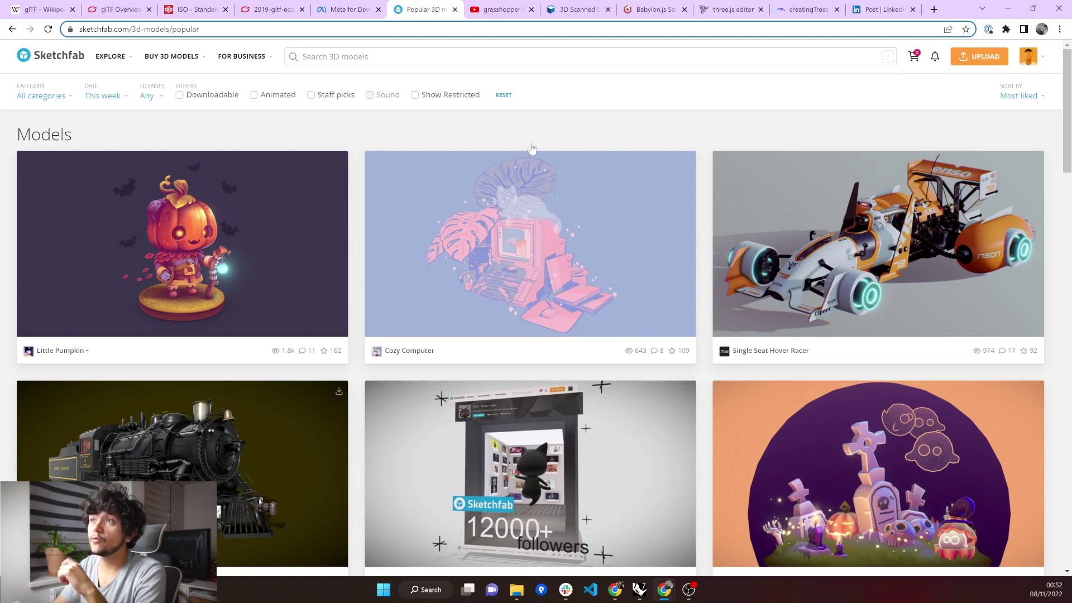
# Glance at the YouTube Grasshopper tree video, then bring Rhino with the creatingTrees definition forward
pyautogui.click(506, 8)
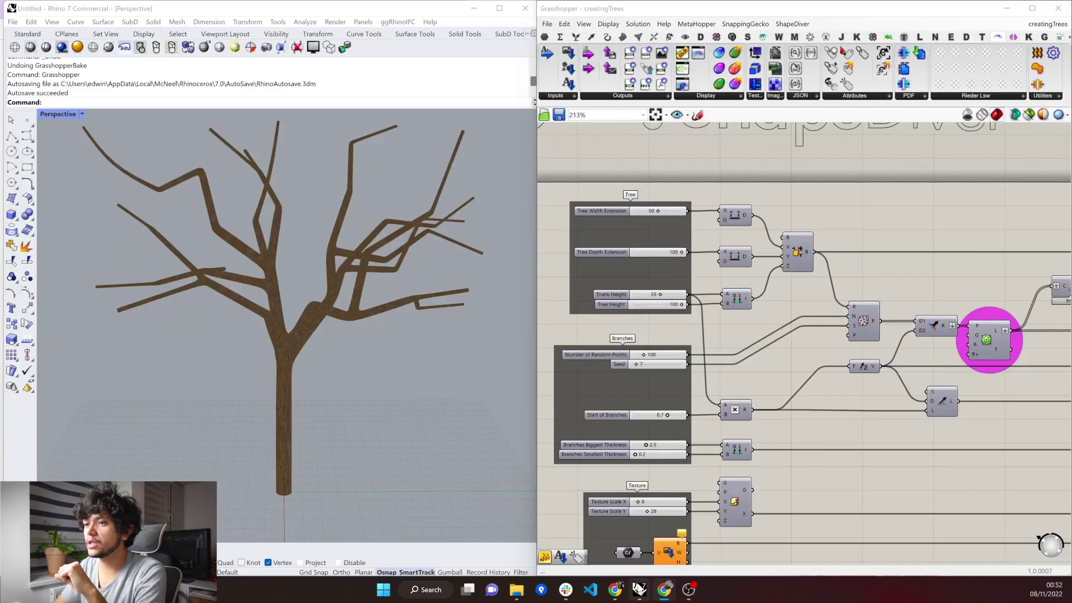
pyautogui.click(638, 588)
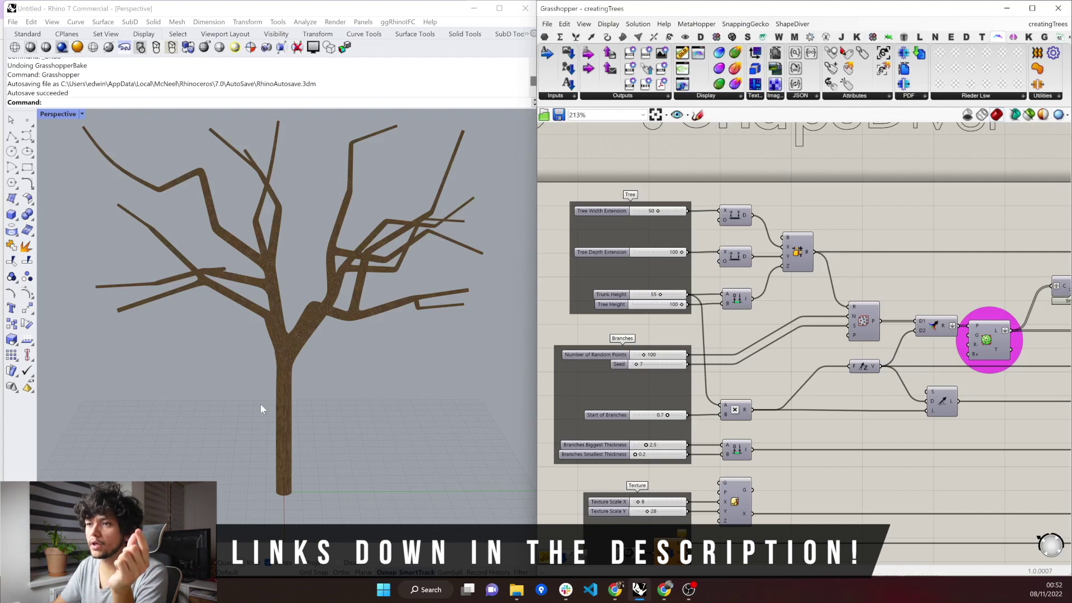
# Set the Branches group's Number of Random Points slider to 200 and view the denser tree
pyautogui.scroll(-2, 260, 403)
pyautogui.scroll(-2, 705, 324)
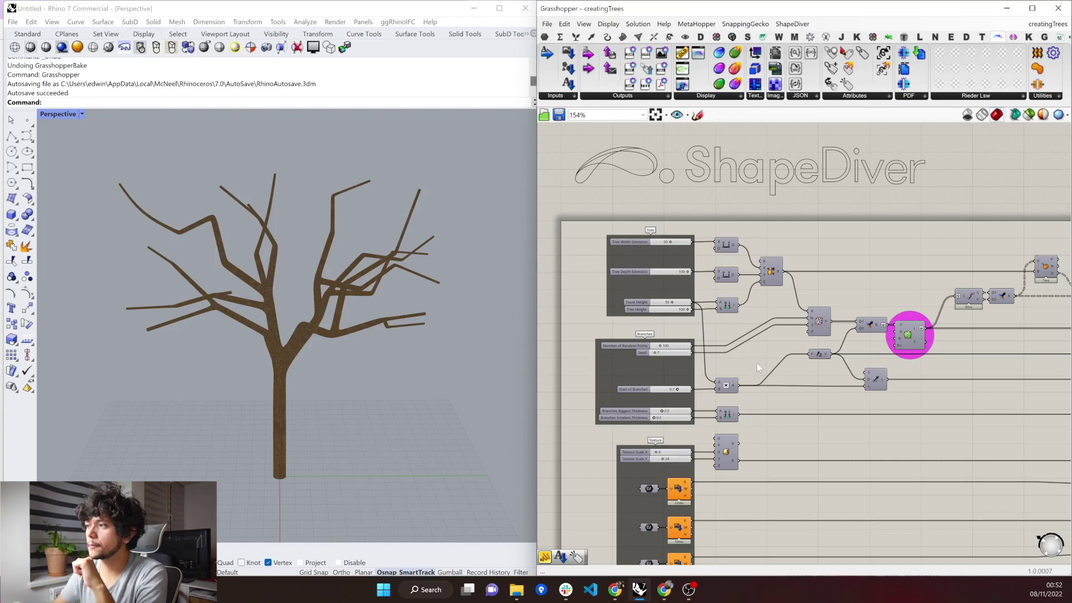
pyautogui.moveTo(759, 360); pyautogui.dragTo(693, 343, button='right')
pyautogui.scroll(-2, 693, 343)
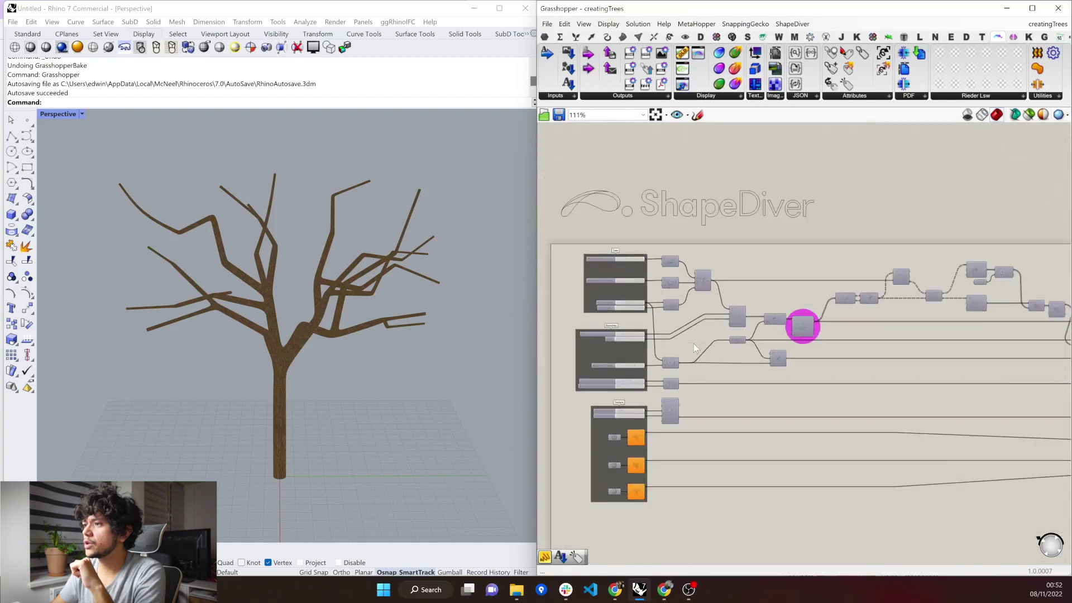
pyautogui.scroll(2, 585, 300)
pyautogui.scroll(2, 588, 291)
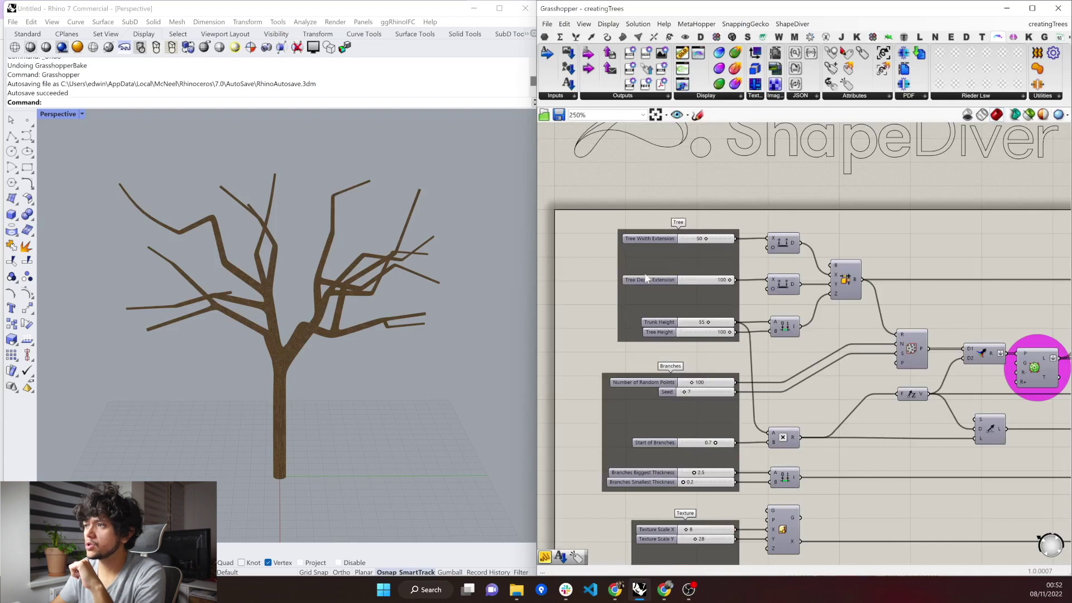
pyautogui.scroll(1, 644, 271)
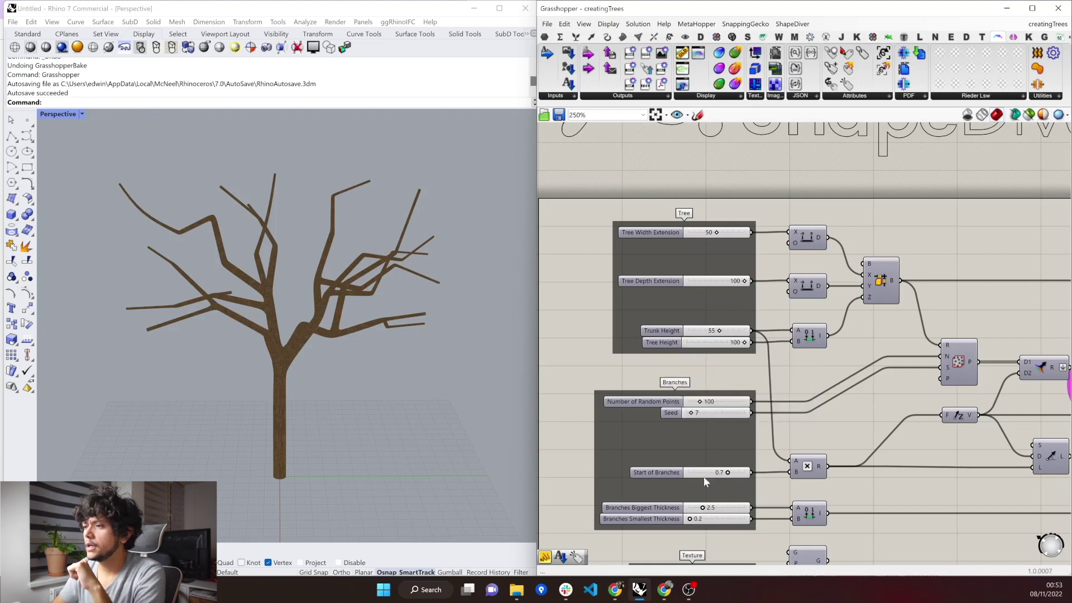
pyautogui.scroll(1, 701, 416)
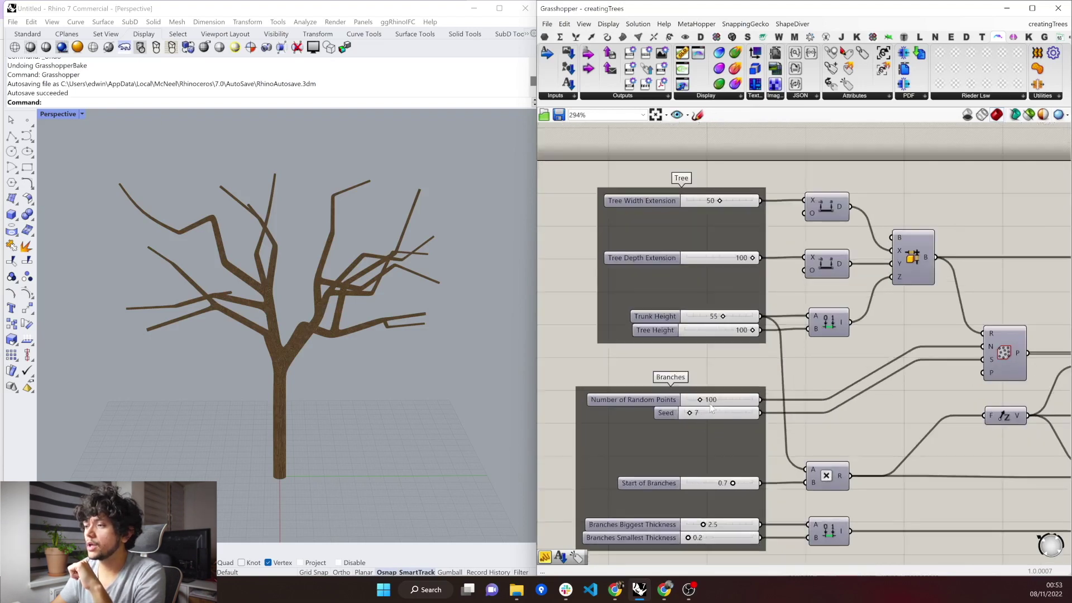
pyautogui.click(715, 405)
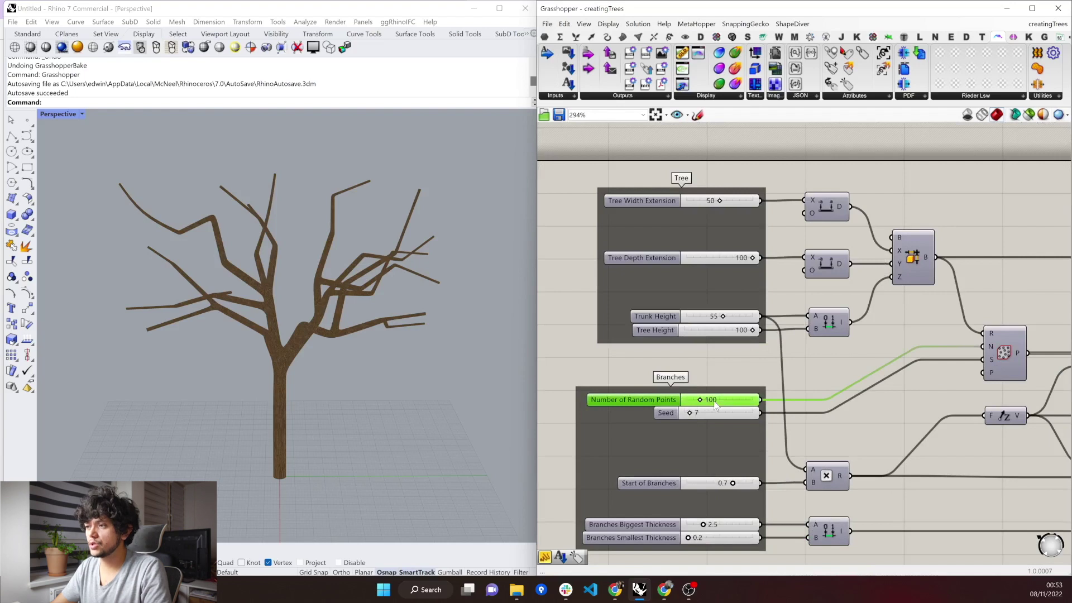
pyautogui.doubleClick(716, 403)
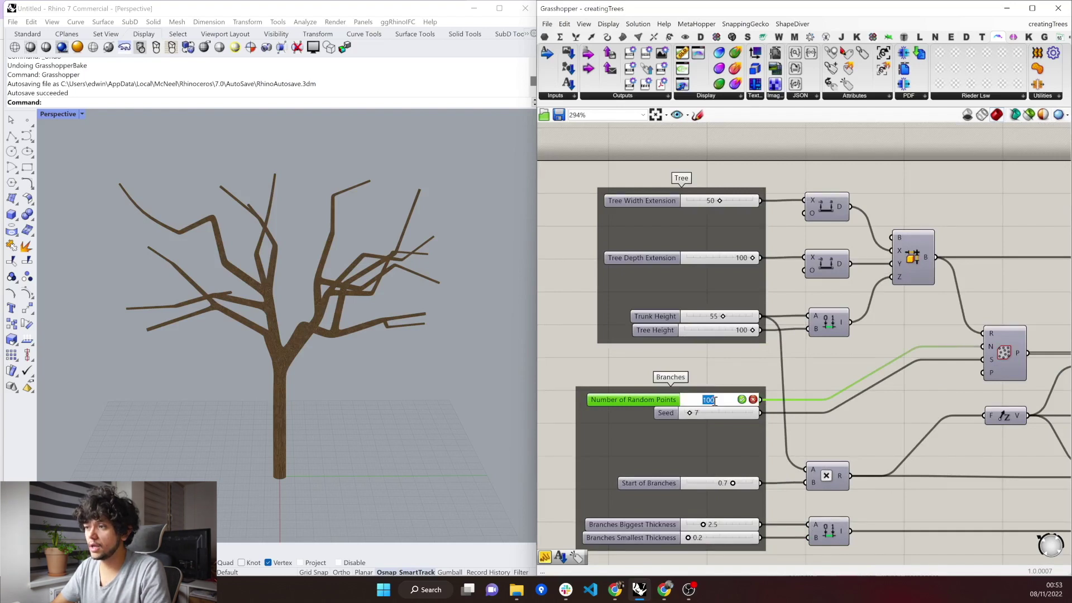
pyautogui.write('200')
pyautogui.press('Return')
pyautogui.moveTo(273, 289)
pyautogui.mouseDown(button='right')
pyautogui.moveTo(300, 321)
pyautogui.moveTo(323, 282)
pyautogui.moveTo(274, 280)
pyautogui.mouseUp(button='right')
pyautogui.scroll(-5, 574, 292)
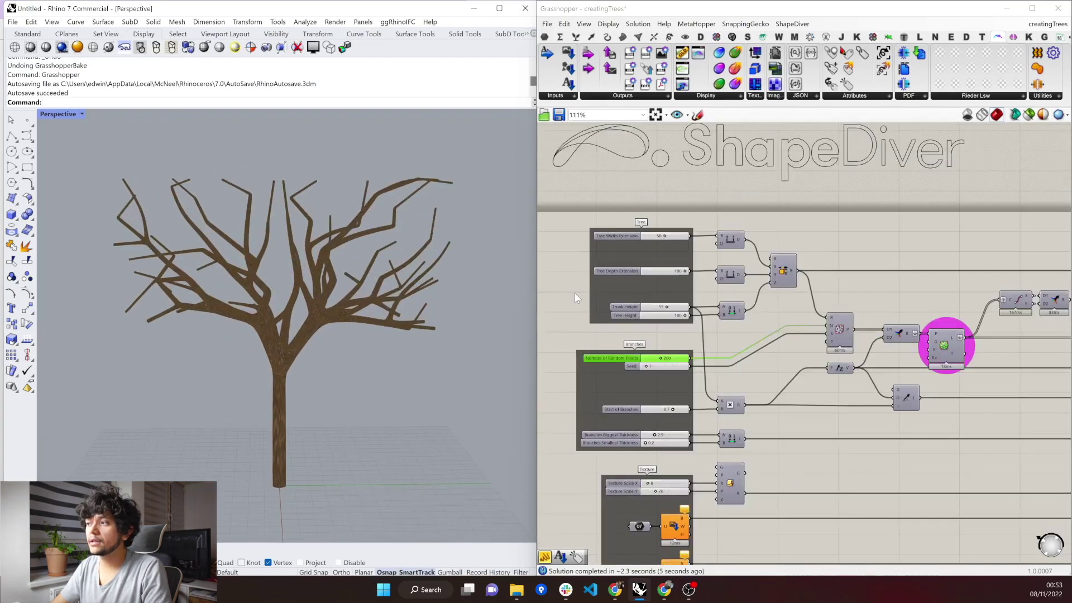
pyautogui.scroll(4, 913, 333)
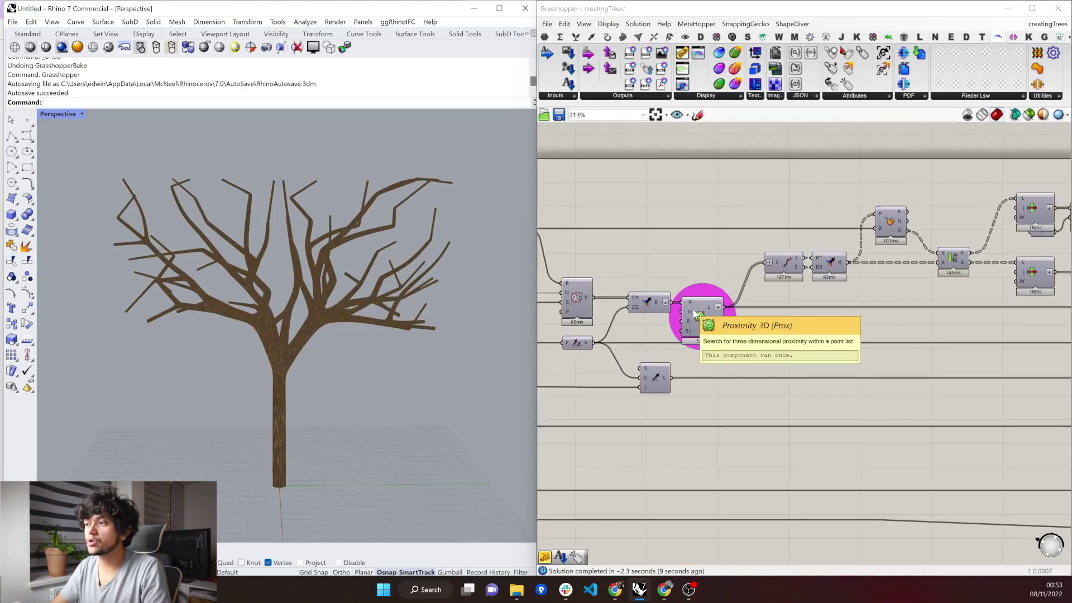
pyautogui.scroll(-5, 600, 347)
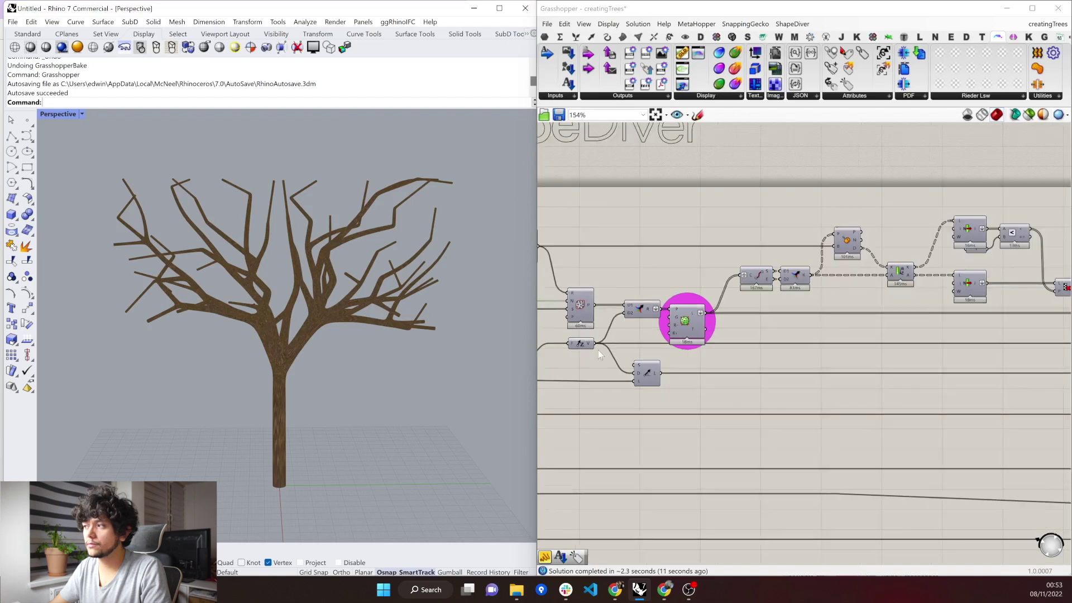
pyautogui.scroll(5, 813, 337)
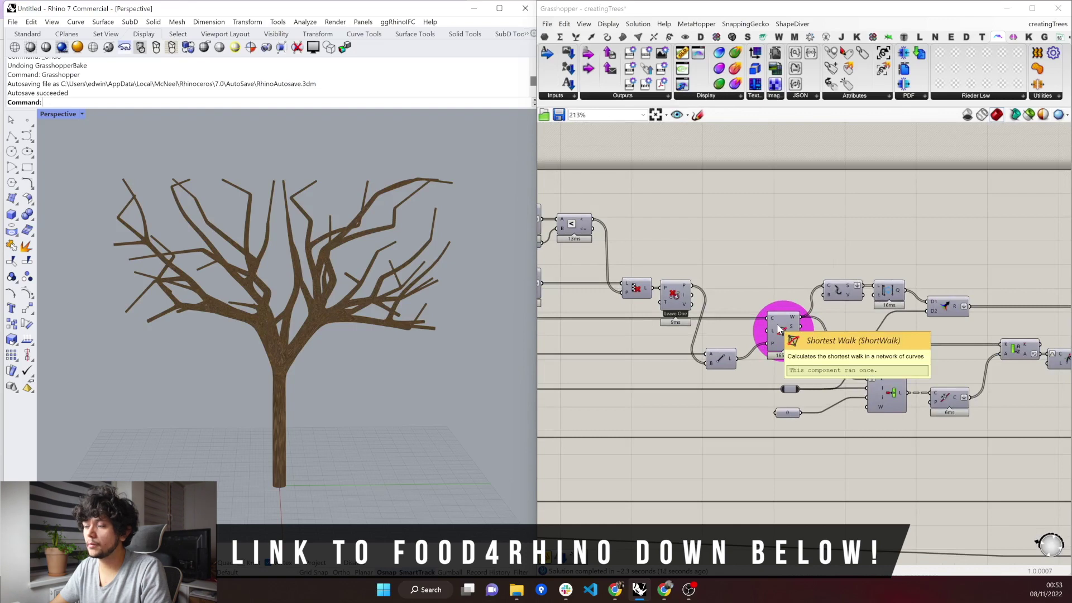
pyautogui.scroll(-5, 780, 329)
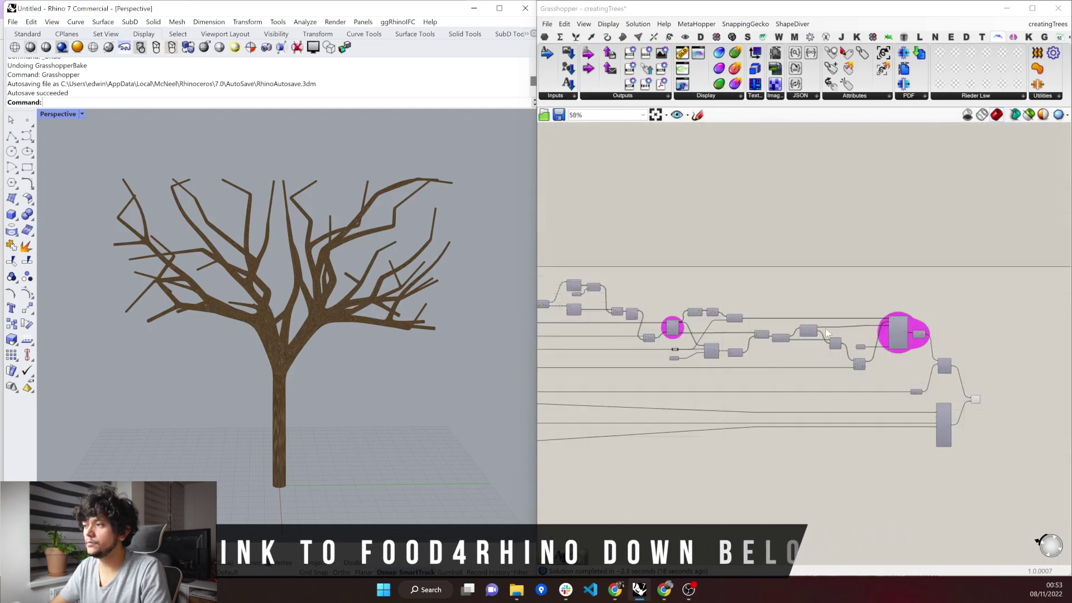
pyautogui.scroll(6, 826, 333)
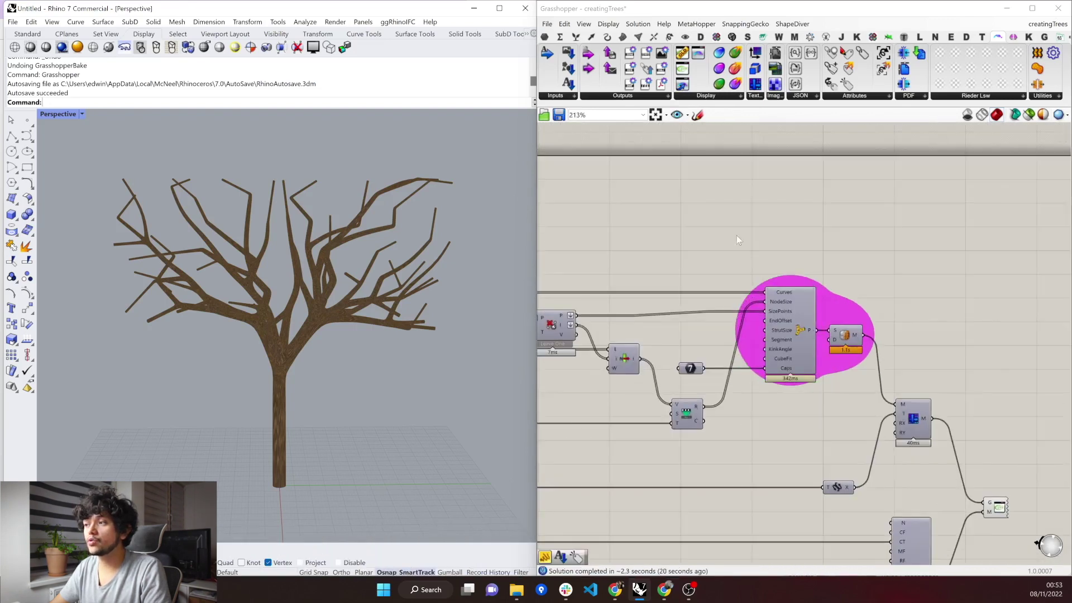
pyautogui.moveTo(717, 211); pyautogui.dragTo(881, 390)
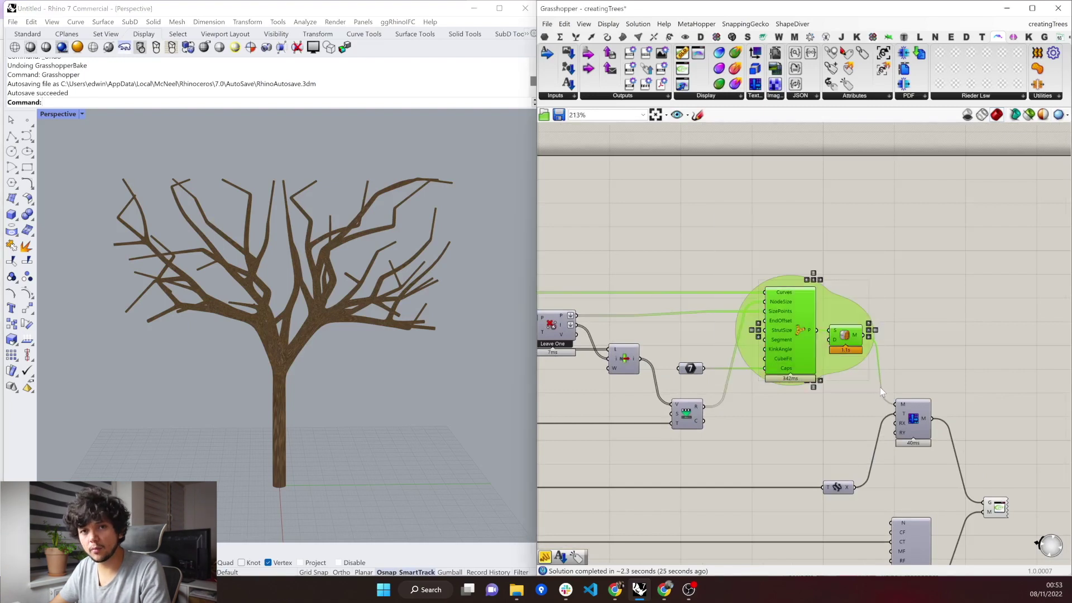
# Select the mesh and ShapeDiver glTF Material and Display components, then zoom toward the Texture group
pyautogui.click(947, 343)
pyautogui.scroll(-5, 916, 313)
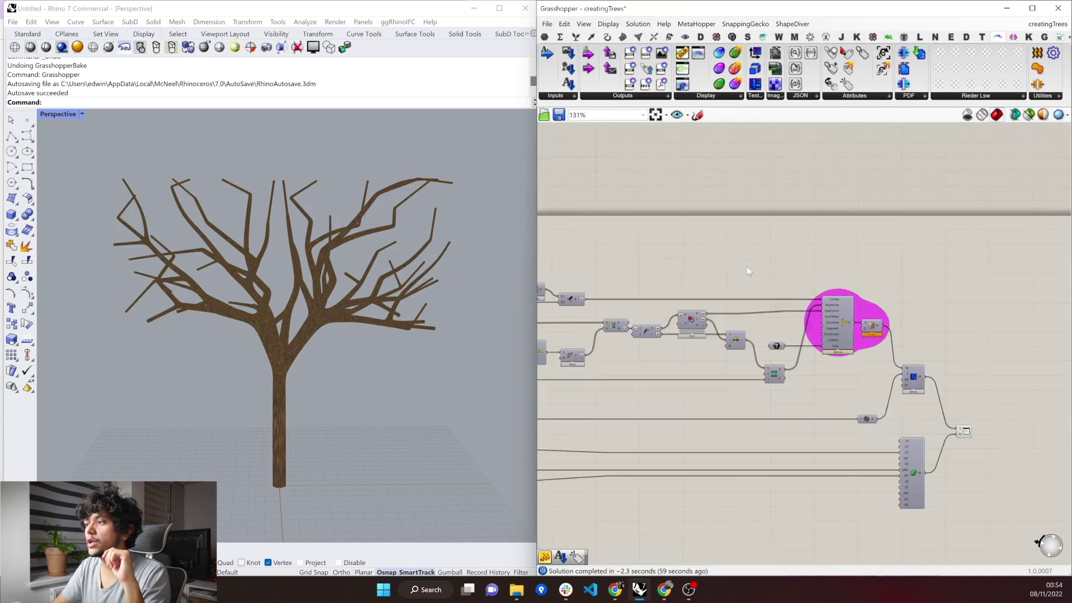
pyautogui.scroll(5, 903, 366)
pyautogui.moveTo(927, 435); pyautogui.dragTo(752, 319)
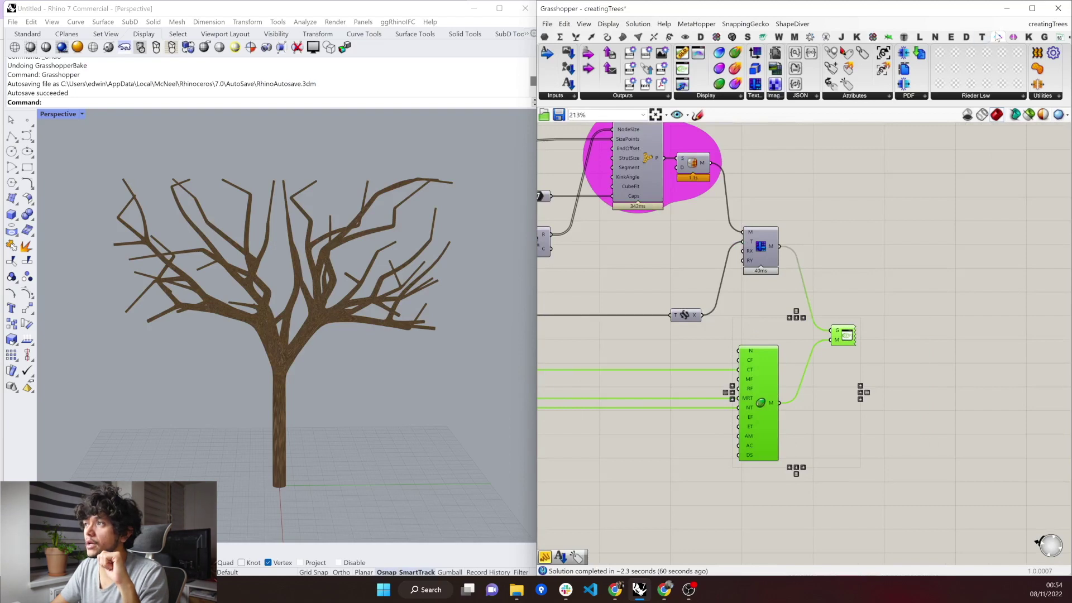
pyautogui.click(718, 95)
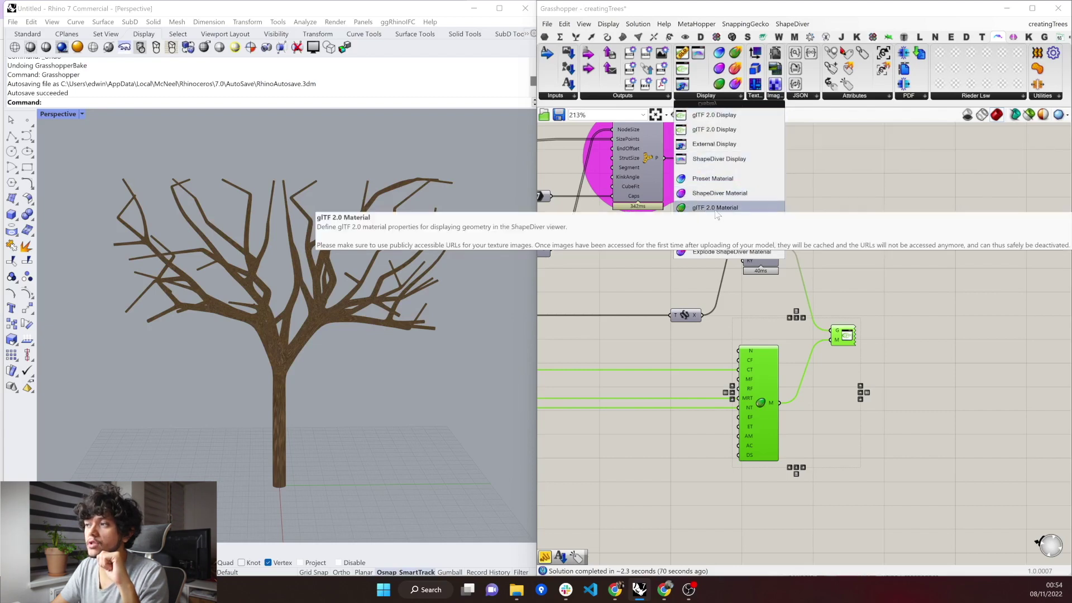
pyautogui.click(895, 418)
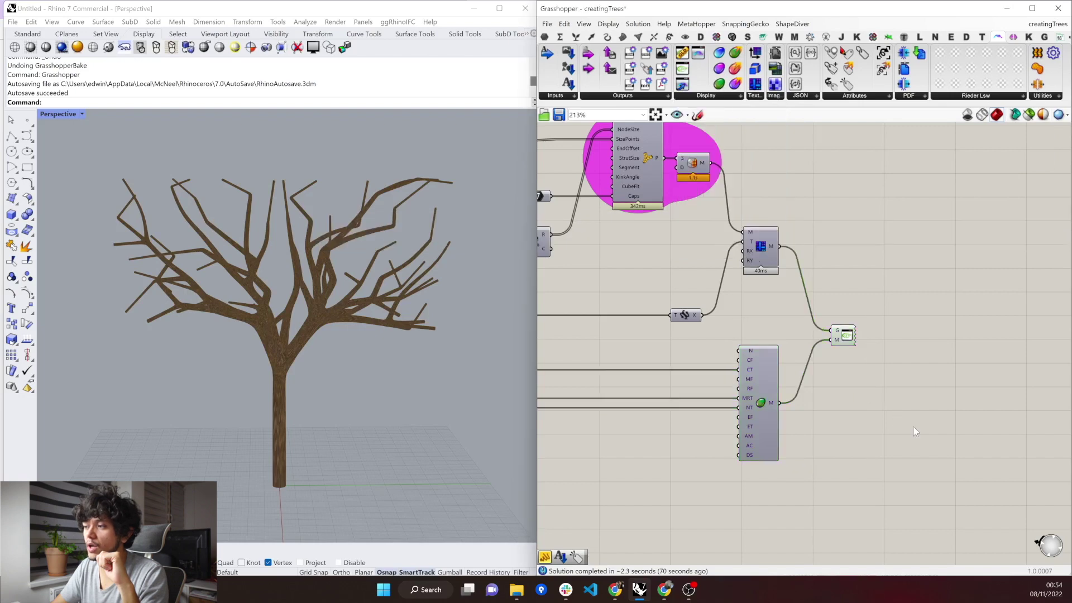
pyautogui.moveTo(929, 440); pyautogui.dragTo(745, 307)
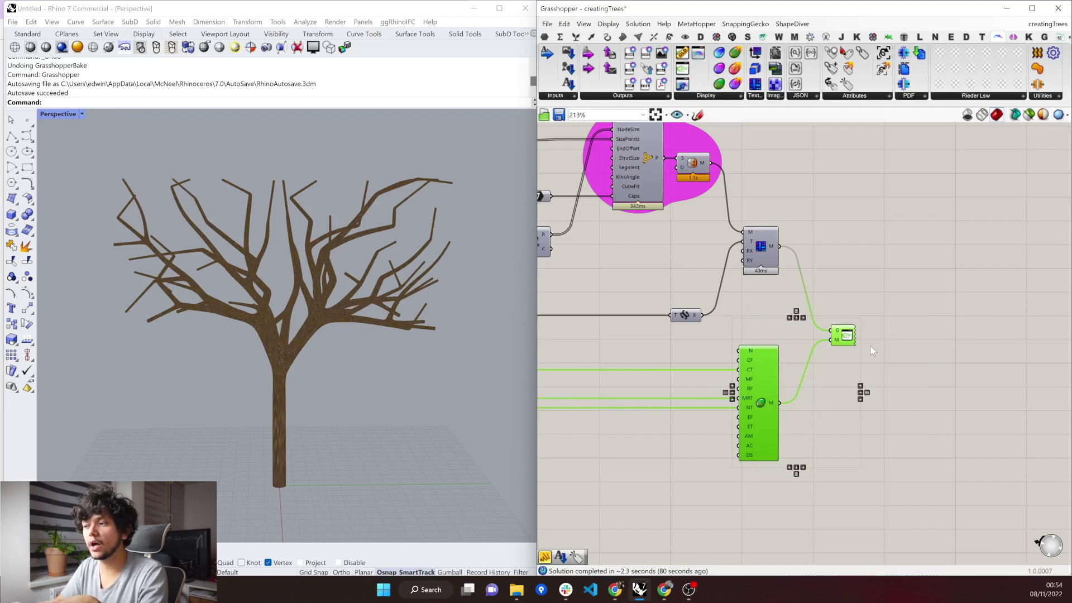
pyautogui.scroll(-6, 987, 369)
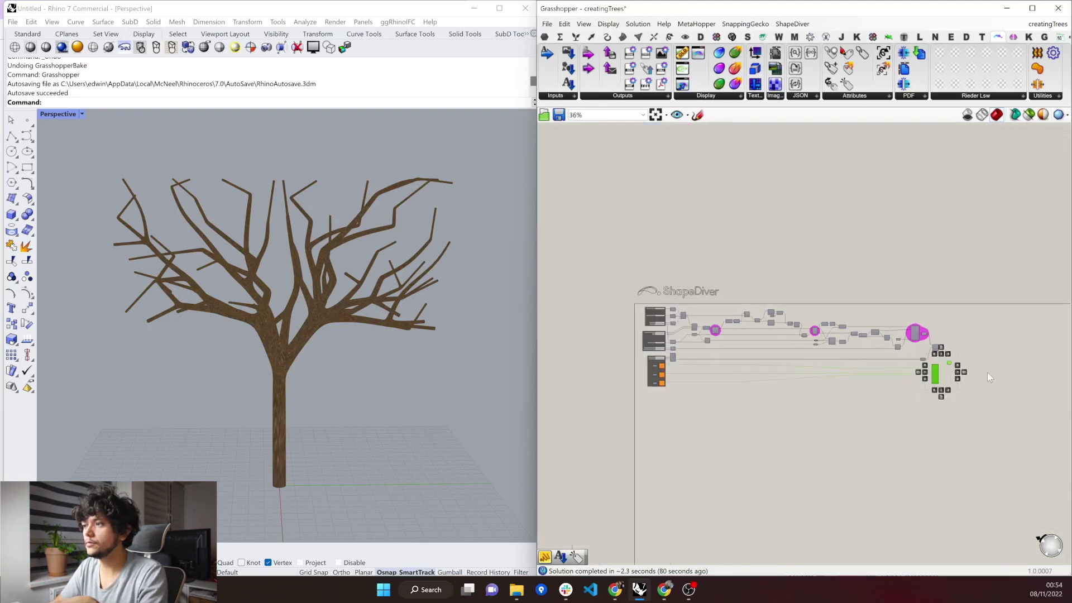
pyautogui.scroll(7, 707, 369)
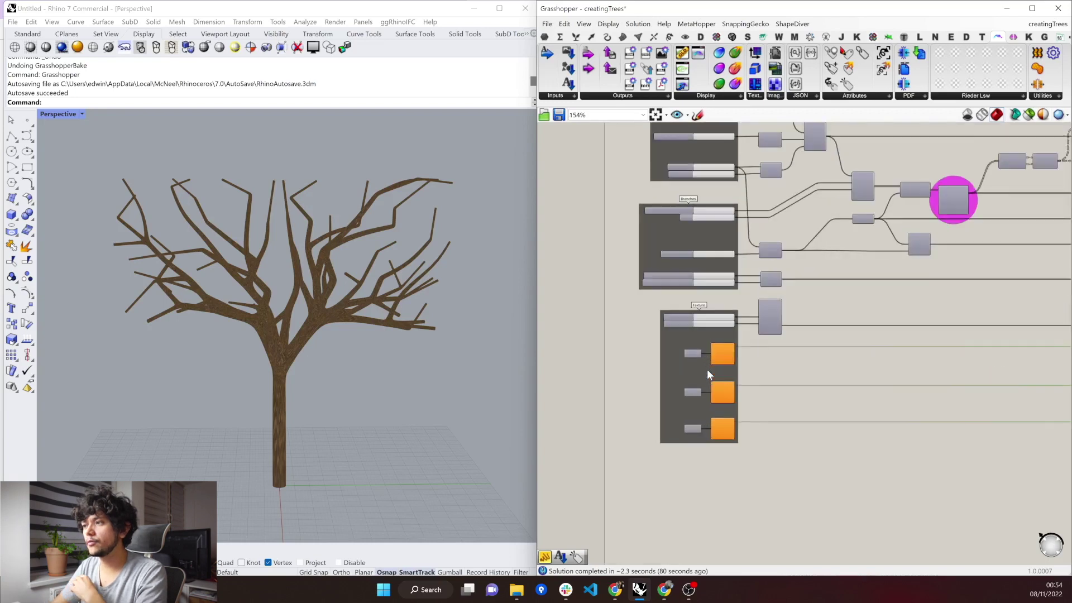
# Zoom and orbit the Perspective view around the bark-textured tree, then refocus the ShapeDiver group
pyautogui.scroll(1, 706, 369)
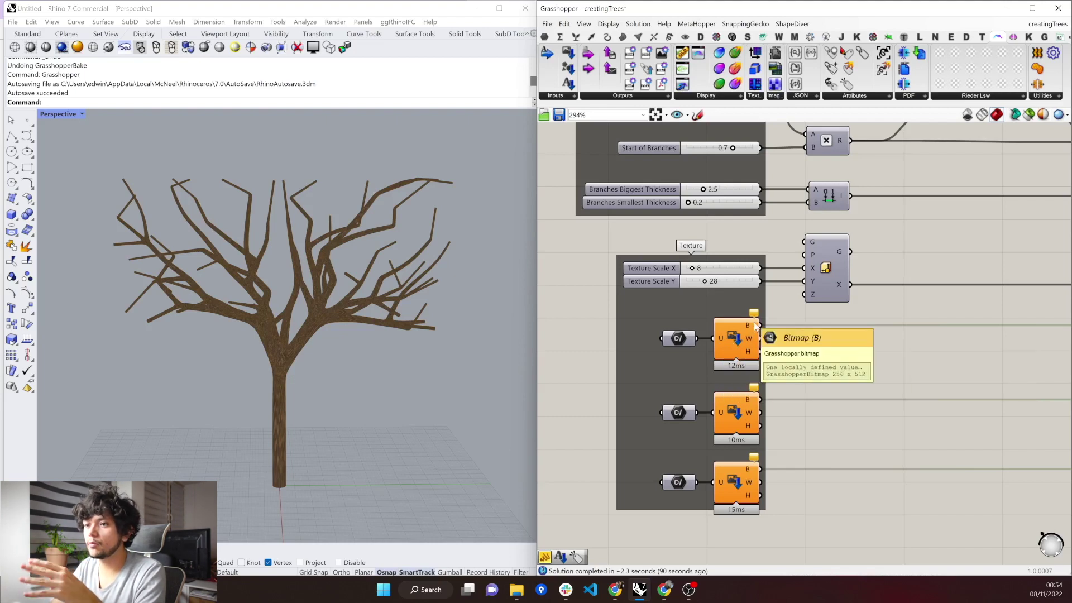
pyautogui.scroll(4, 265, 357)
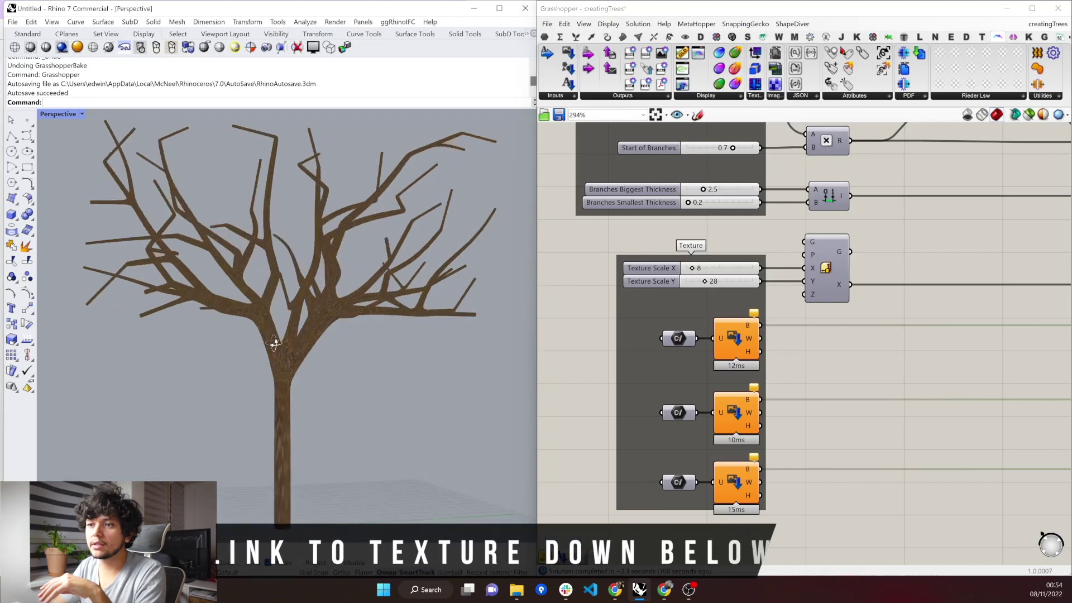
pyautogui.moveTo(275, 343); pyautogui.dragTo(272, 313, button='right')
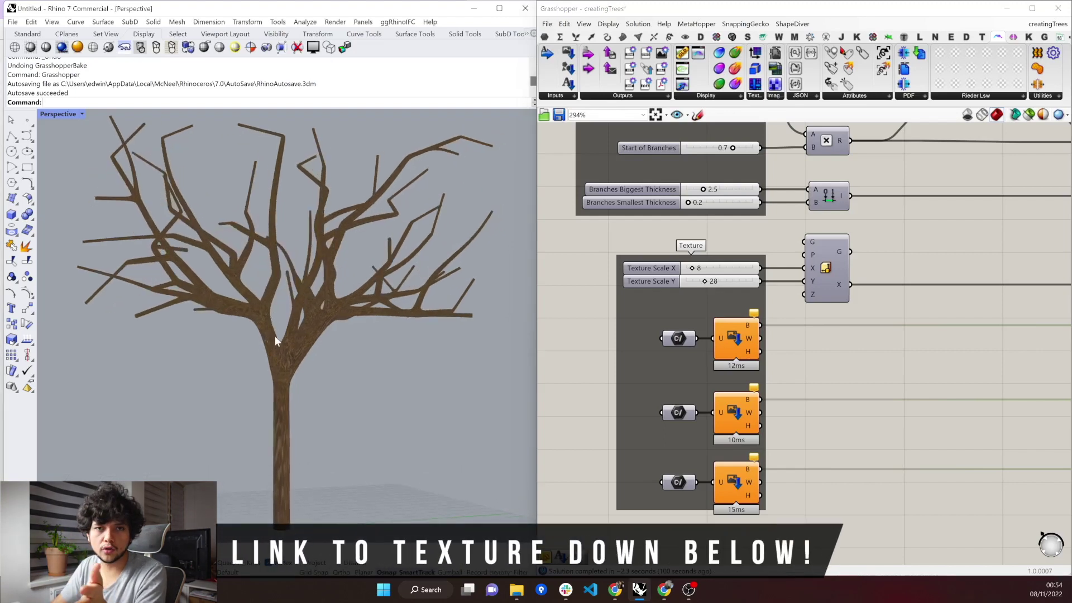
pyautogui.moveTo(329, 344); pyautogui.dragTo(311, 343, button='right')
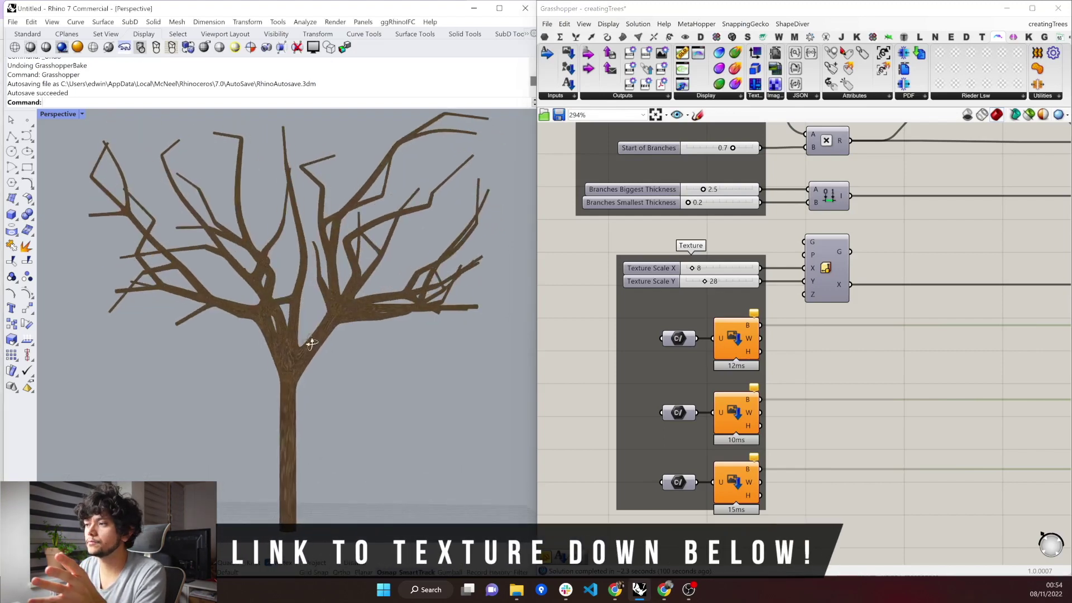
pyautogui.scroll(-10, 582, 377)
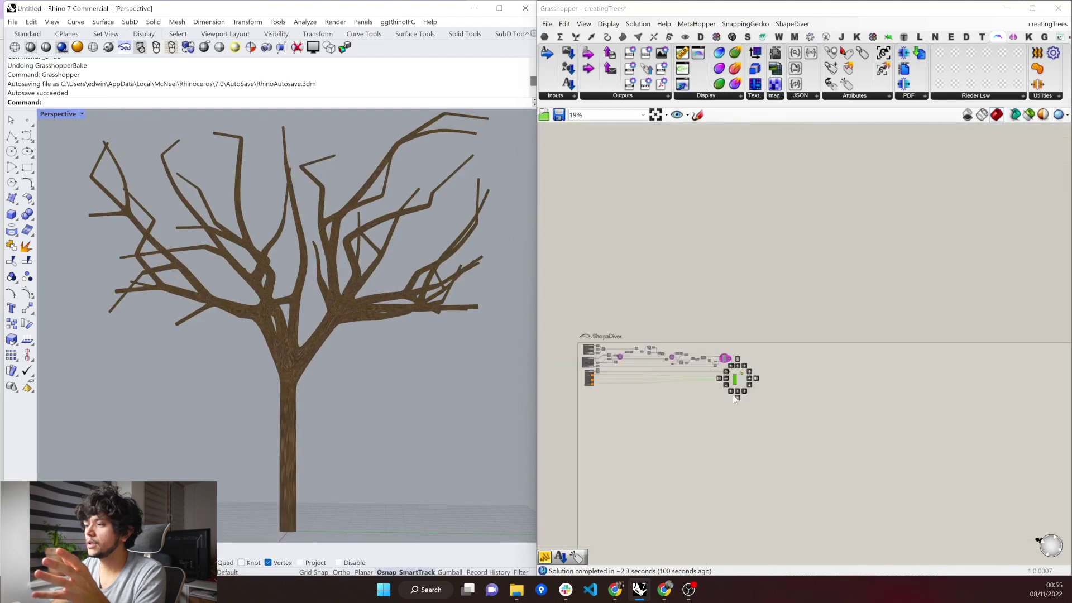
pyautogui.scroll(10, 762, 393)
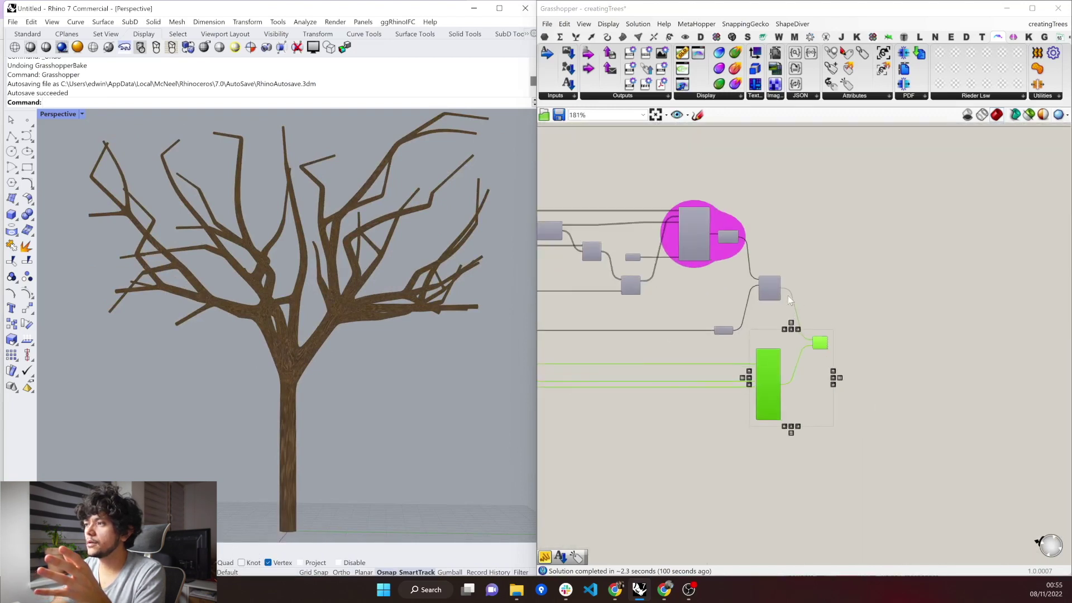
# Preview only the selected TransformUV and glTF Display components to show the bark-textured tree
pyautogui.click(772, 296)
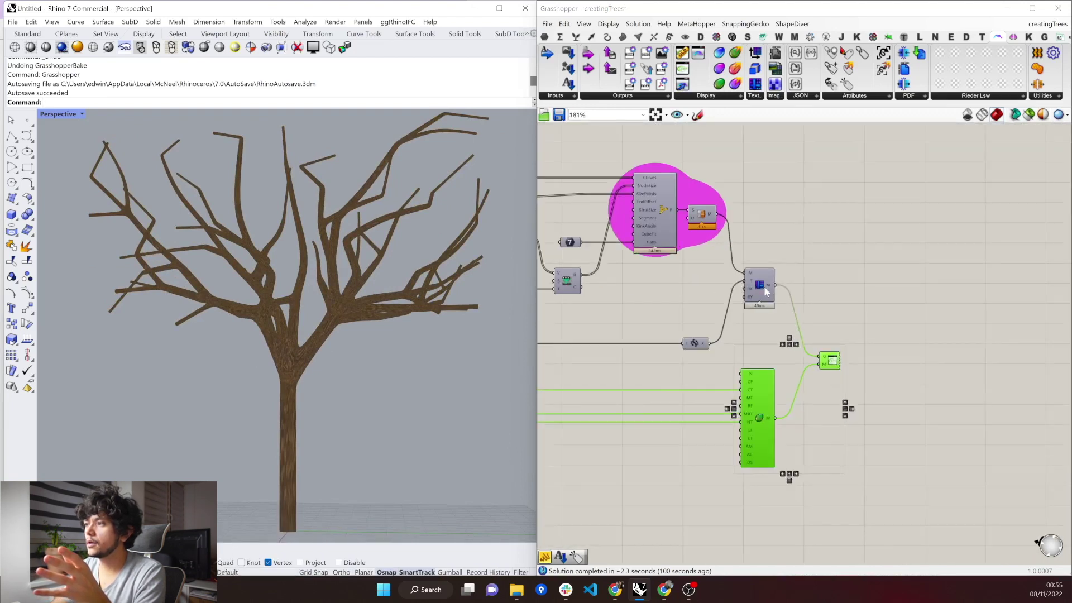
pyautogui.click(1029, 114)
pyautogui.moveTo(386, 308); pyautogui.dragTo(520, 334, button='right')
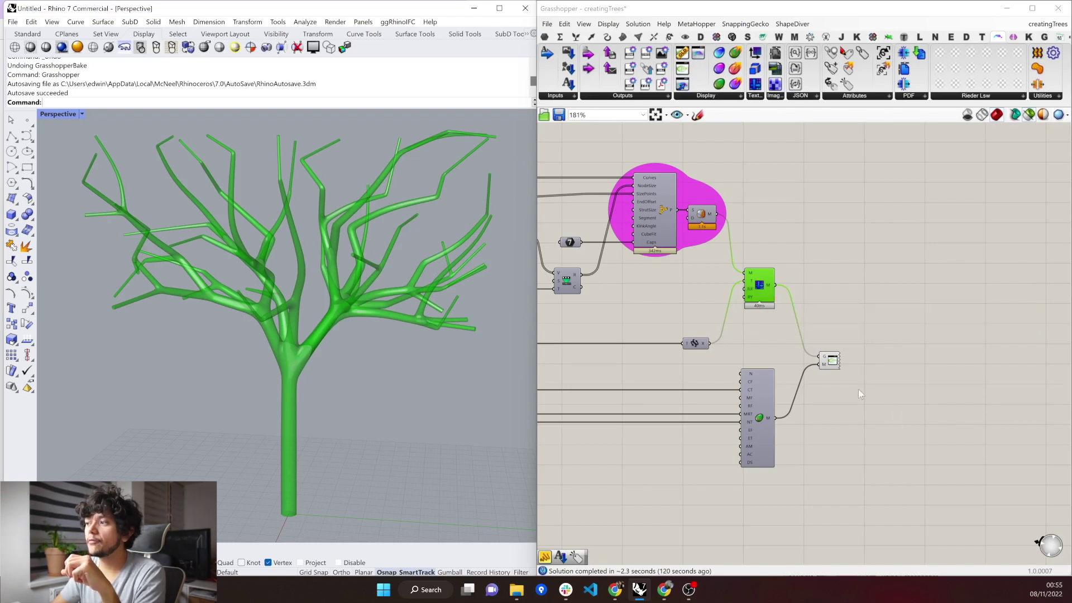
pyautogui.click(832, 362)
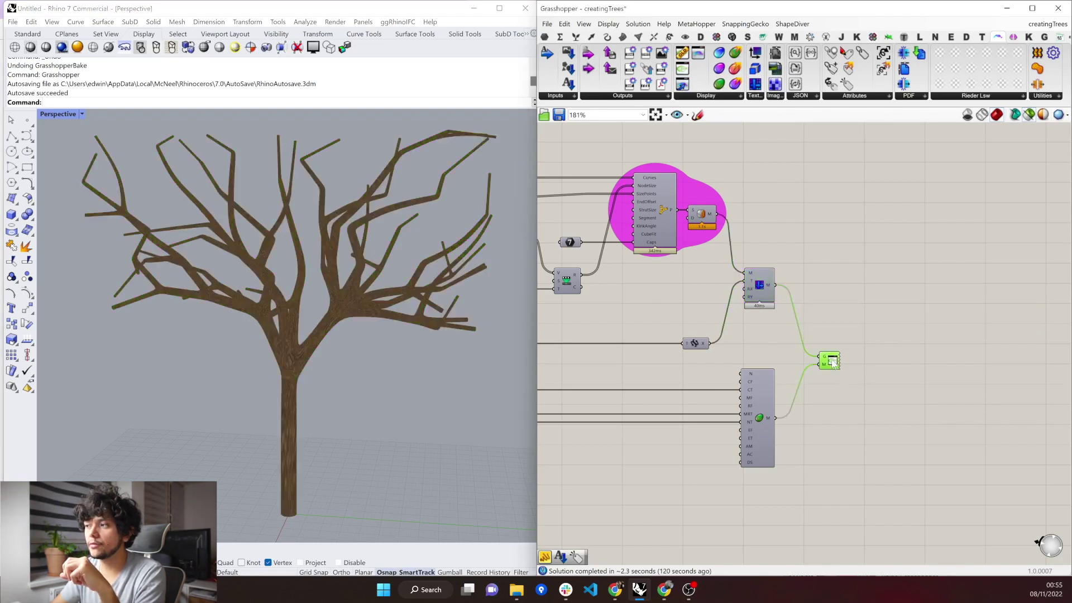
# Save the glTF Display output as the binary glTF 2.0 file testTree.glb
pyautogui.rightClick(832, 362)
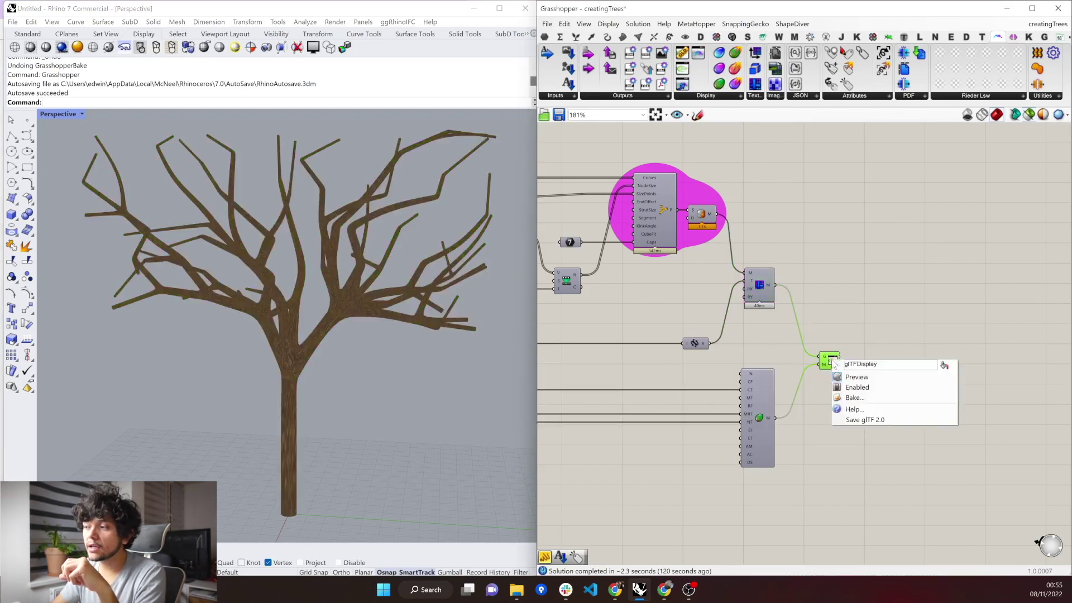
pyautogui.click(857, 421)
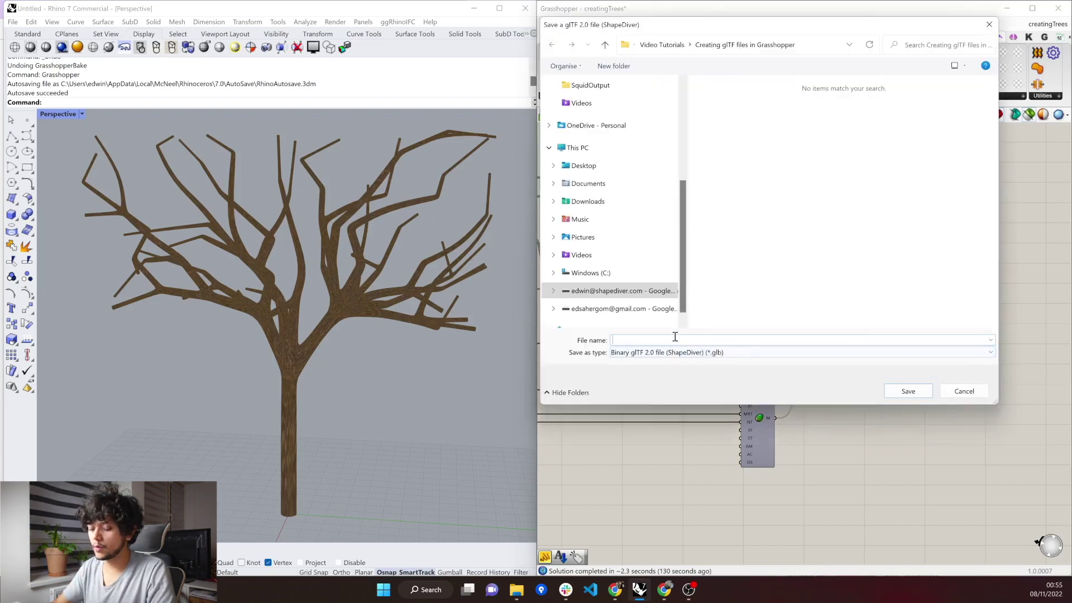
pyautogui.write('test')
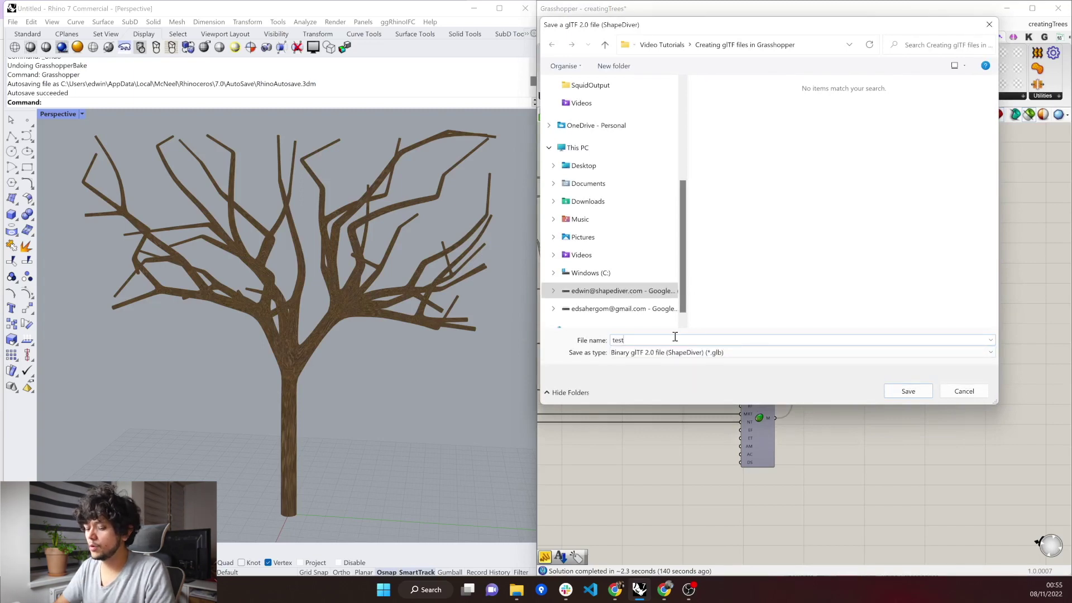
pyautogui.write('Tree')
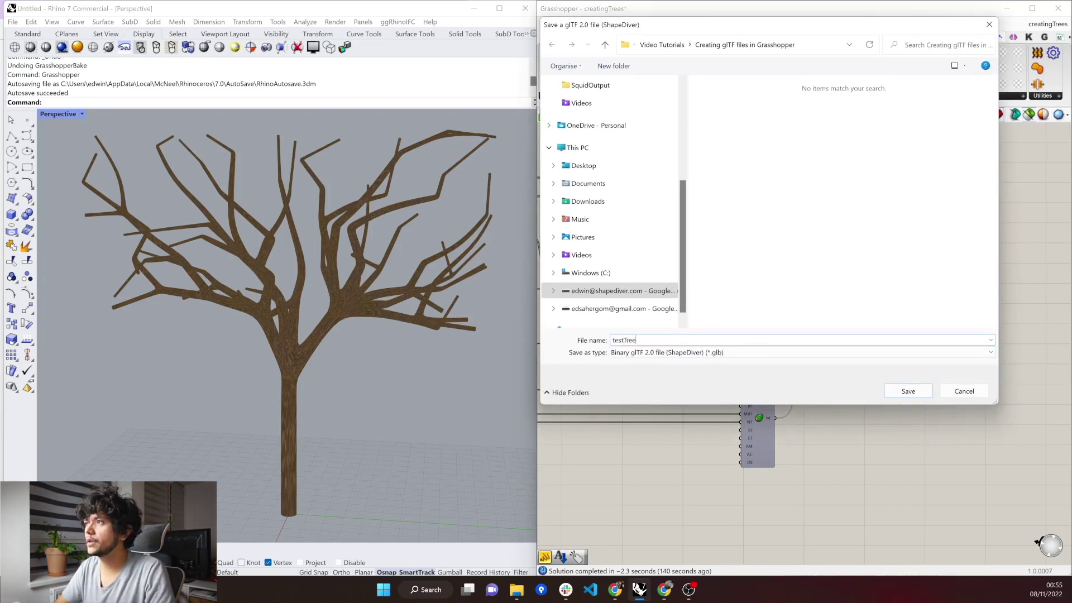
pyautogui.press('Return')
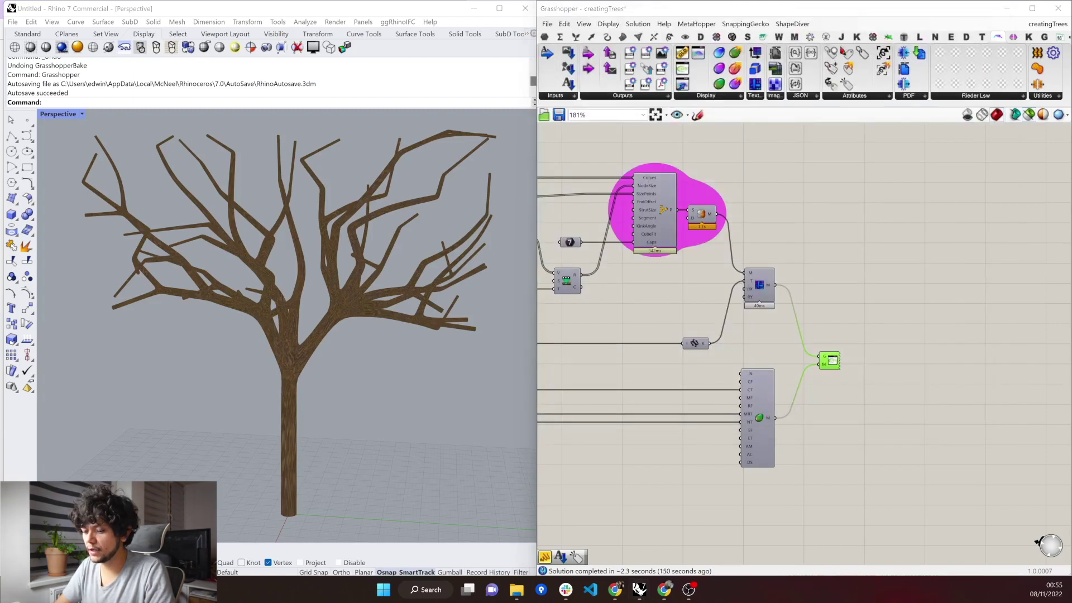
# Open the exported testTree.glb from File Explorer in 3D Viewer and reposition its window
pyautogui.hotkey('alt', 'Tab')
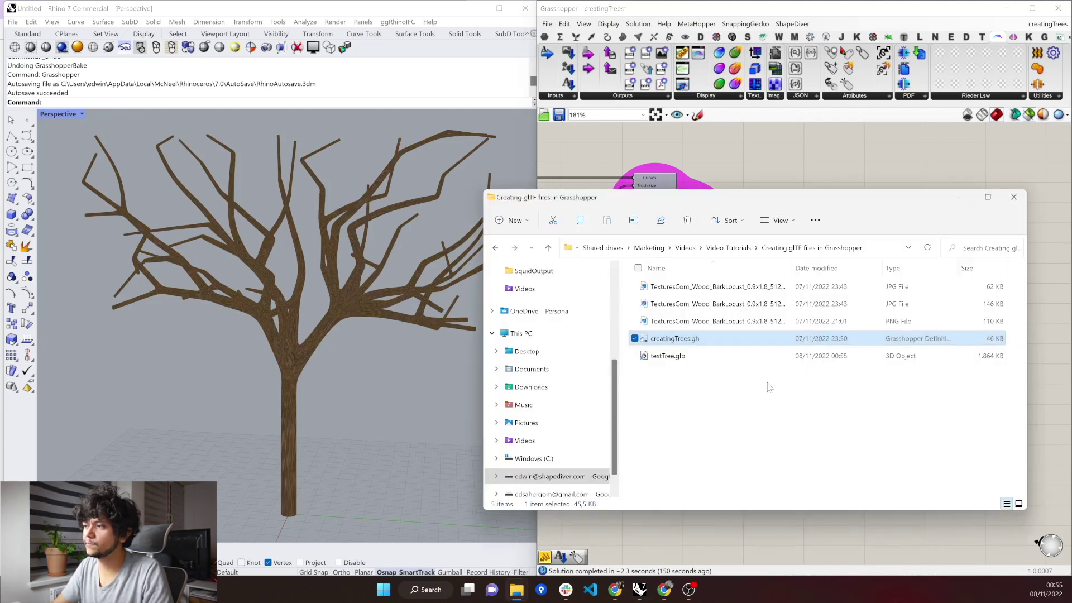
pyautogui.click(788, 356)
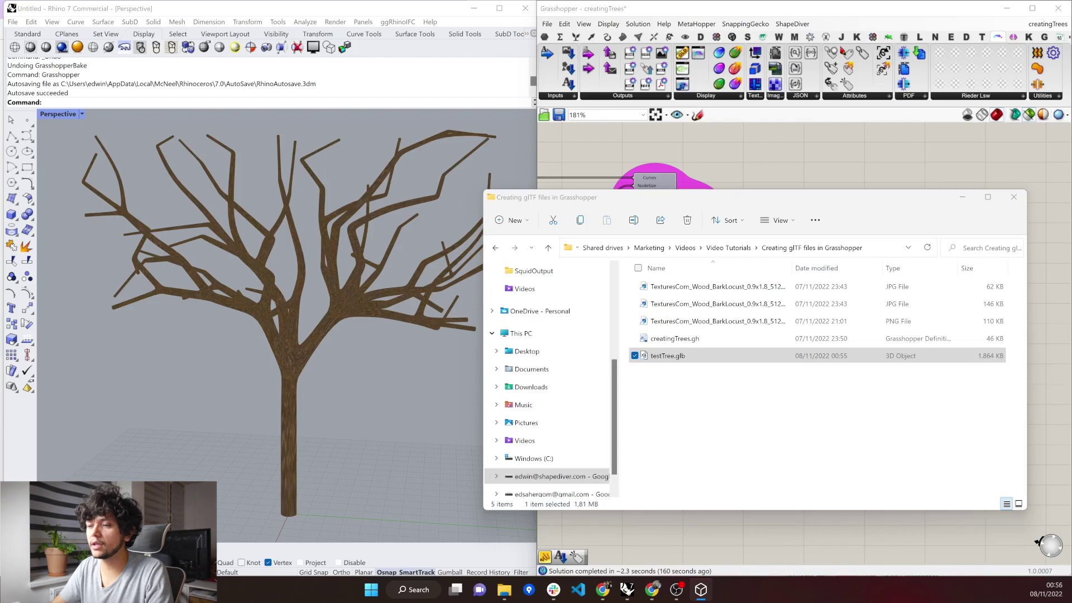
pyautogui.moveTo(164, 232); pyautogui.dragTo(318, 180)
# Maximize 3D Viewer and orbit and zoom around testTree.glb to inspect its bark texture up close
pyautogui.doubleClick(318, 171)
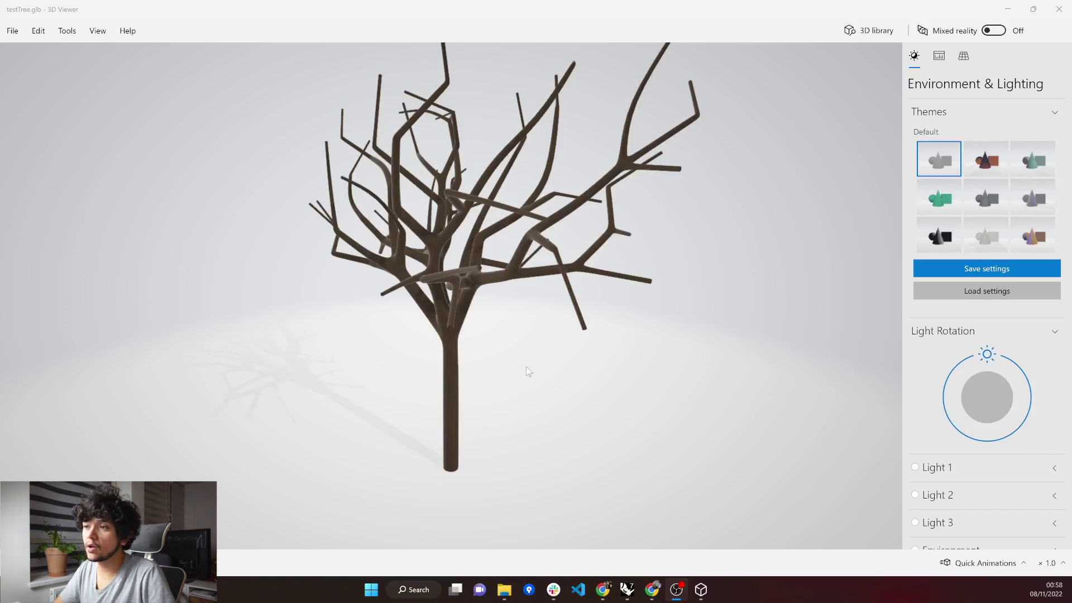
pyautogui.moveTo(591, 354); pyautogui.dragTo(499, 252)
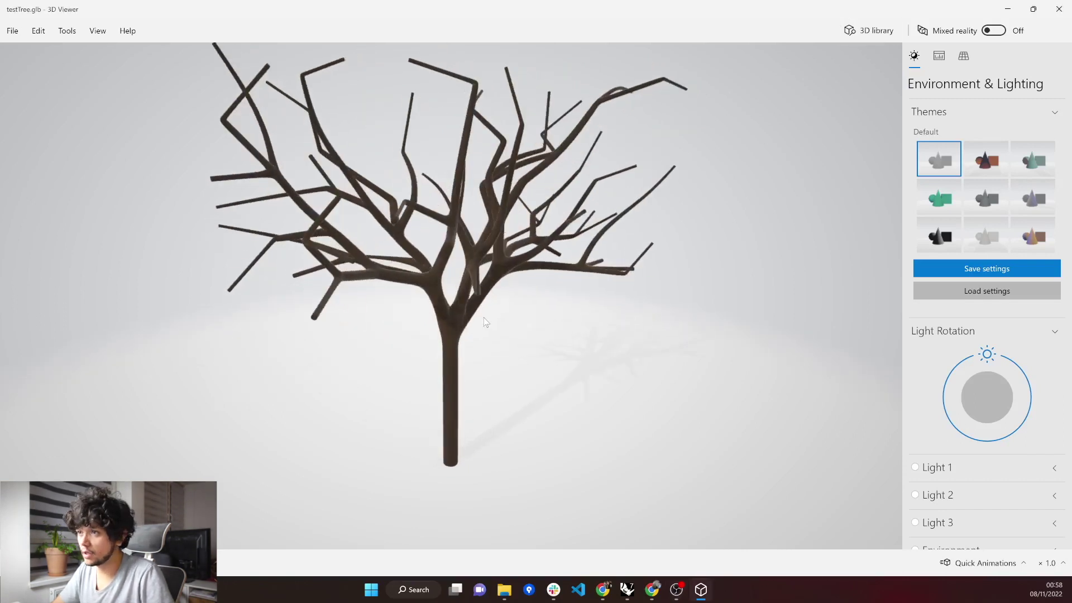
pyautogui.moveTo(486, 322); pyautogui.dragTo(514, 280)
pyautogui.scroll(5, 464, 301)
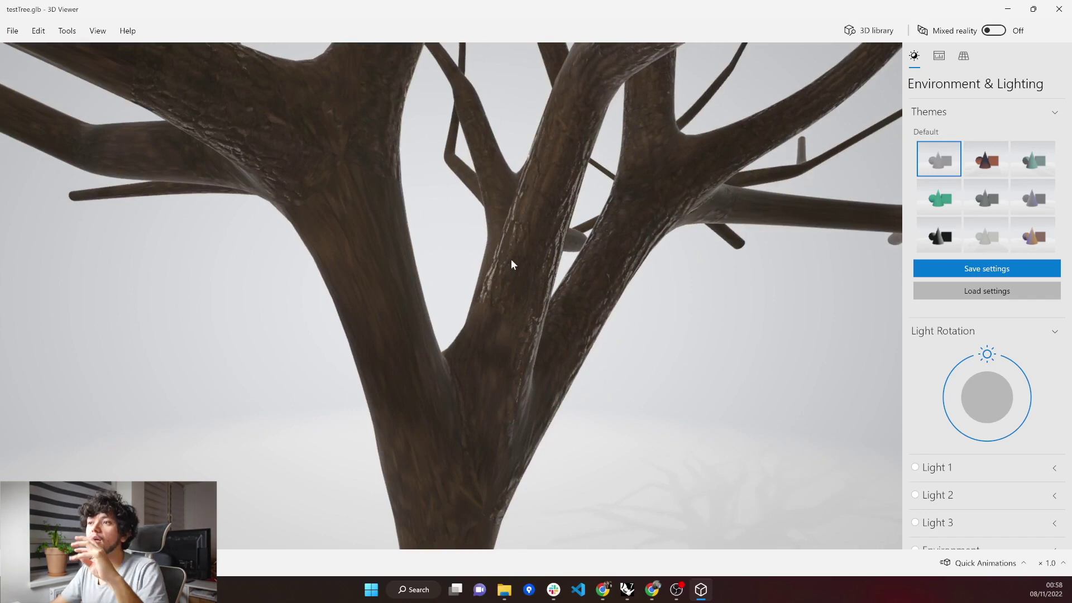
pyautogui.moveTo(522, 270); pyautogui.dragTo(500, 270)
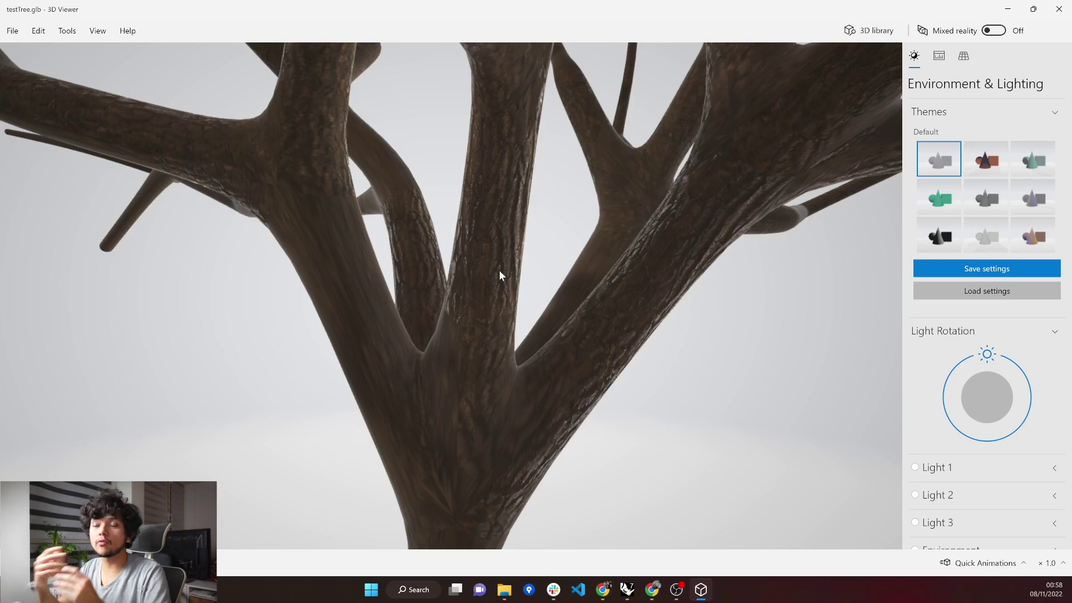
pyautogui.moveTo(615, 302); pyautogui.dragTo(554, 294)
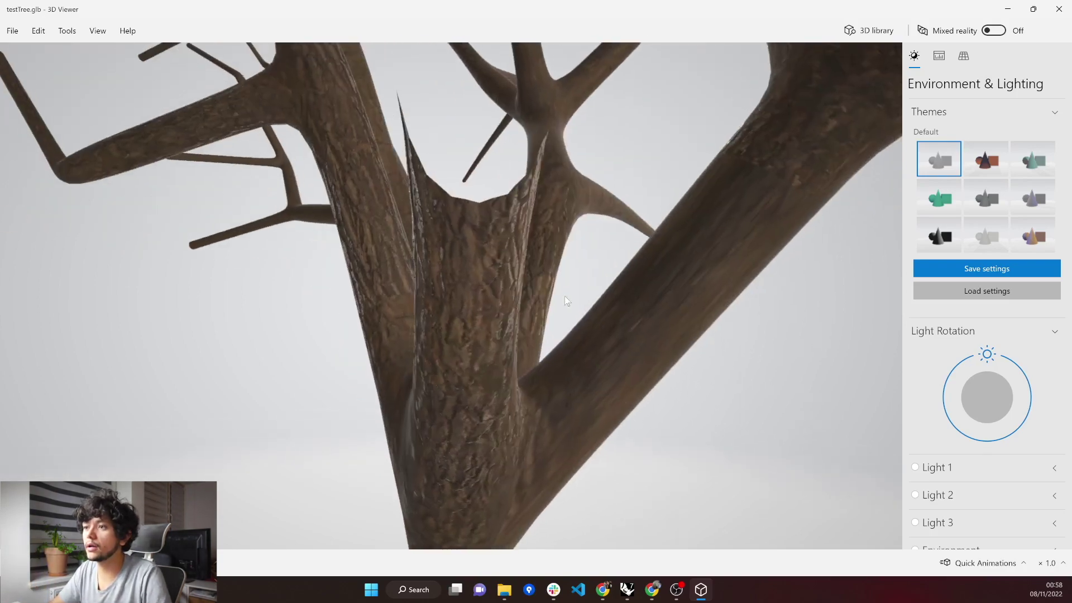
pyautogui.scroll(-10, 555, 294)
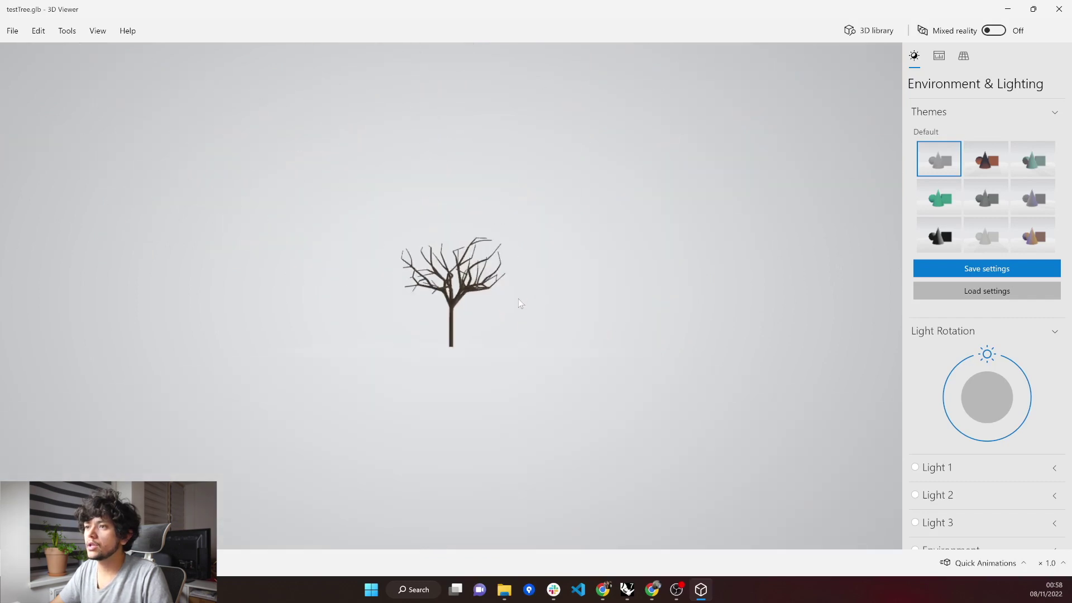
pyautogui.scroll(5, 470, 291)
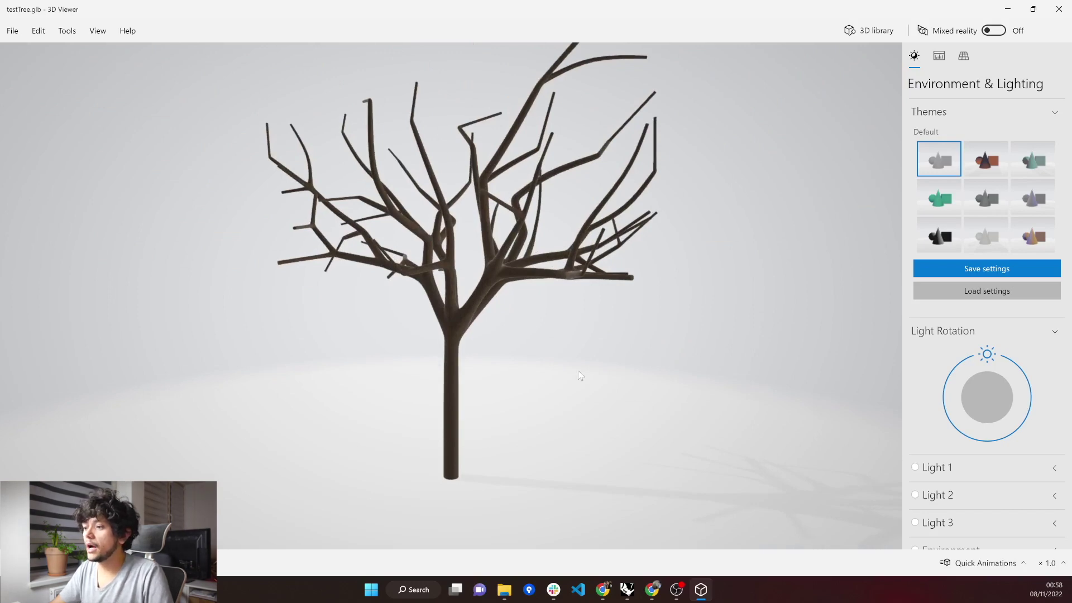
pyautogui.click(651, 593)
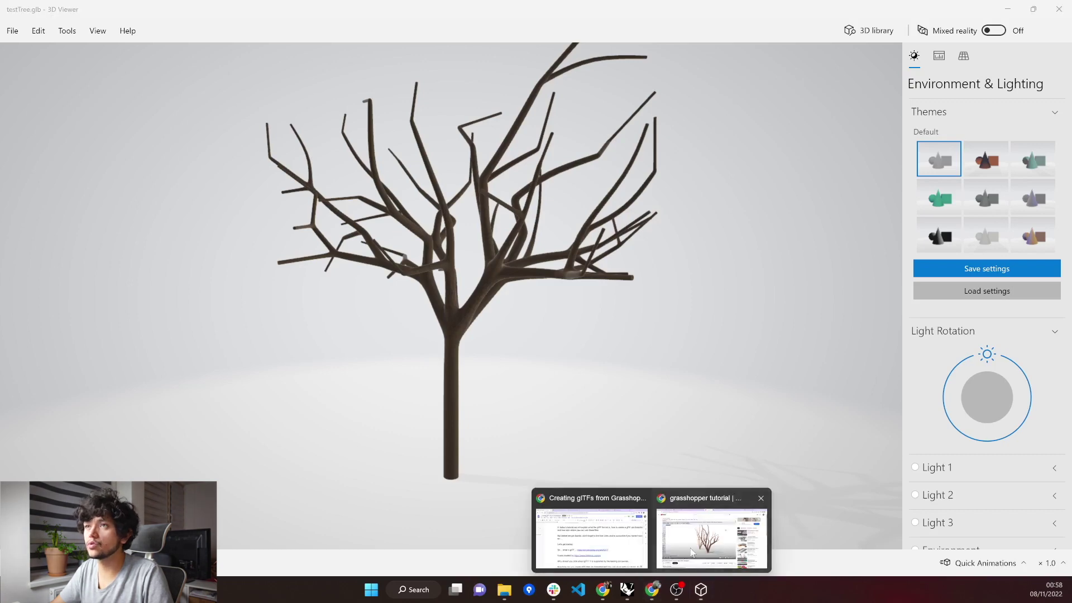
# Drop testTree.glb from the tutorial folder into Babylon.js Sandbox and orbit the textured tree
pyautogui.click(692, 553)
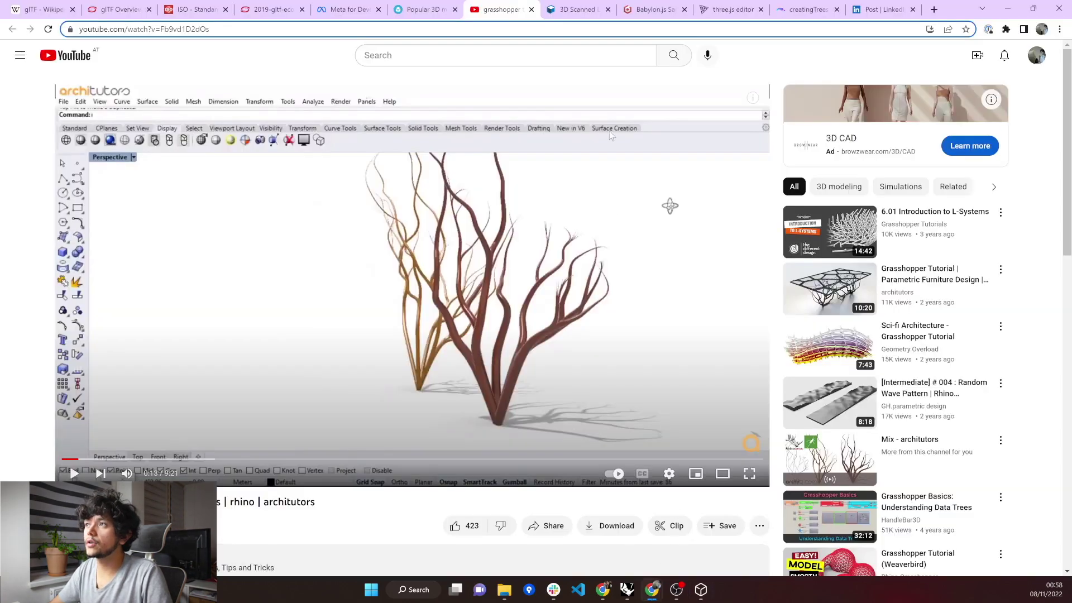
pyautogui.click(648, 10)
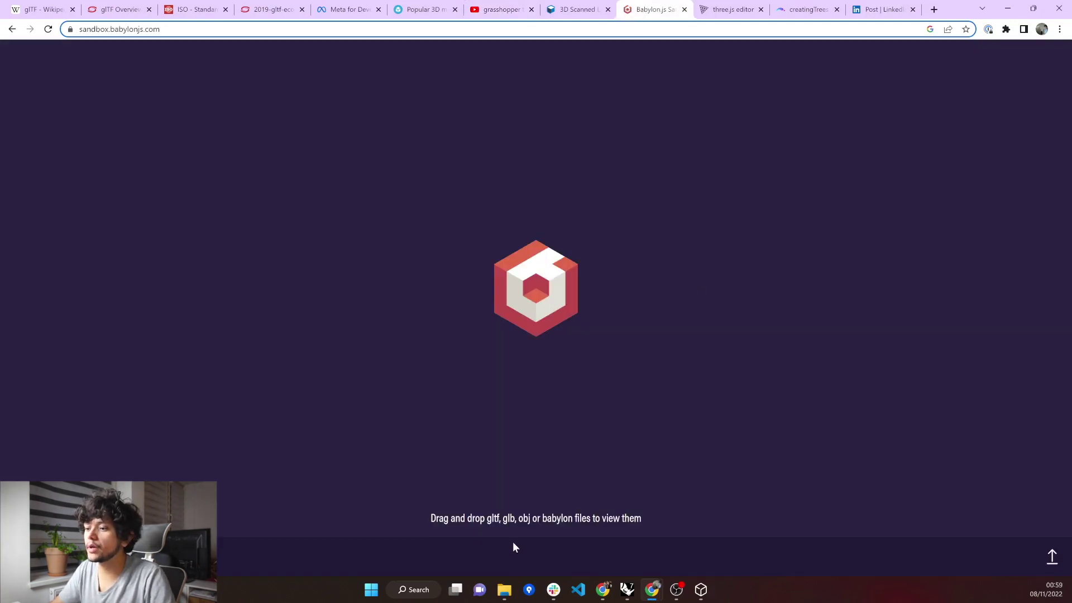
pyautogui.moveTo(505, 587)
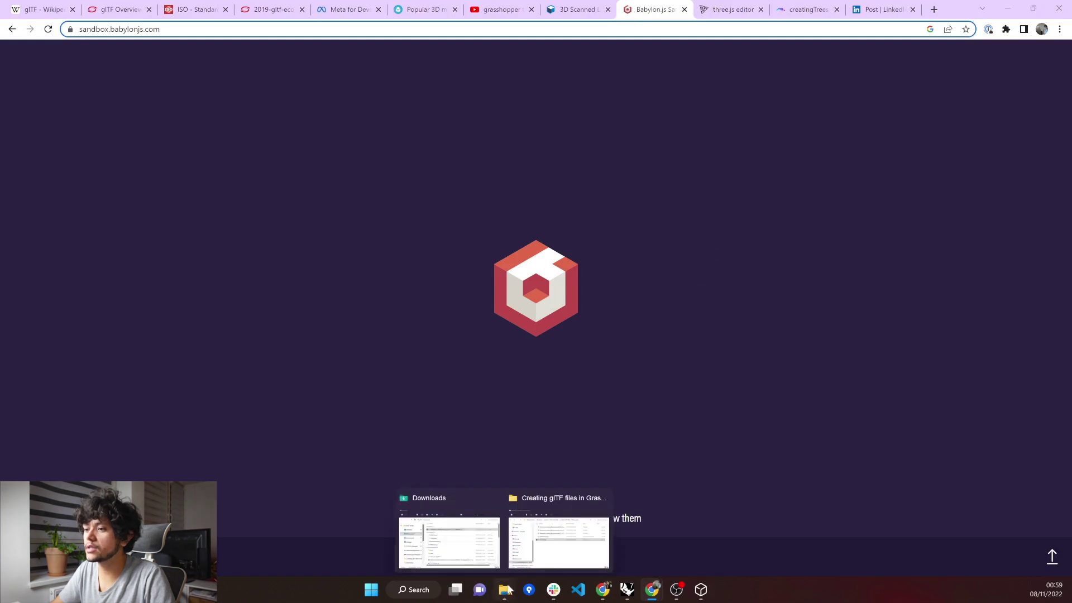
pyautogui.click(545, 549)
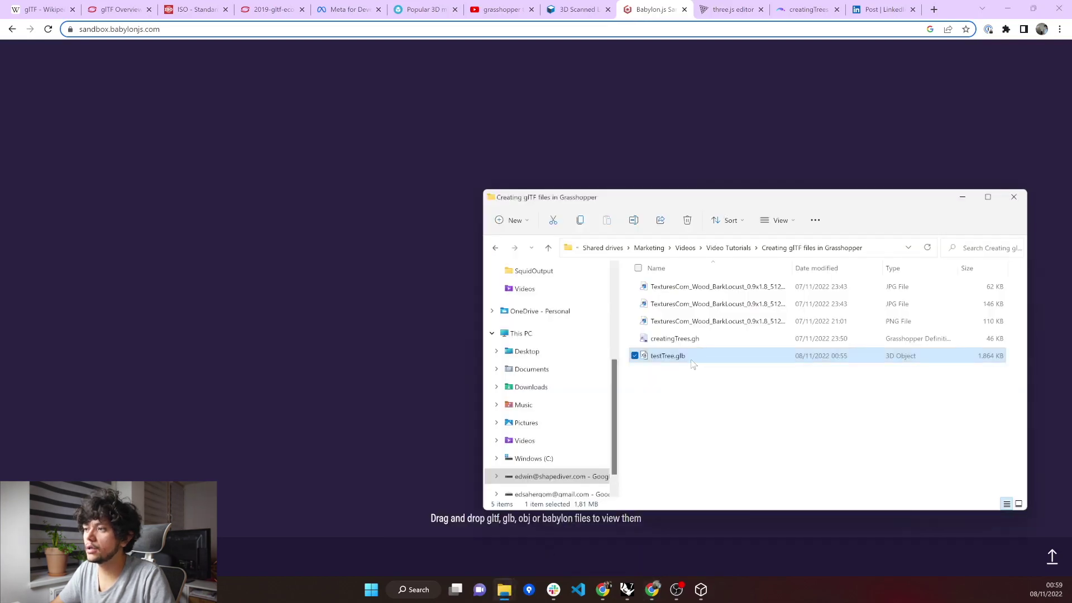
pyautogui.moveTo(690, 363); pyautogui.dragTo(381, 337)
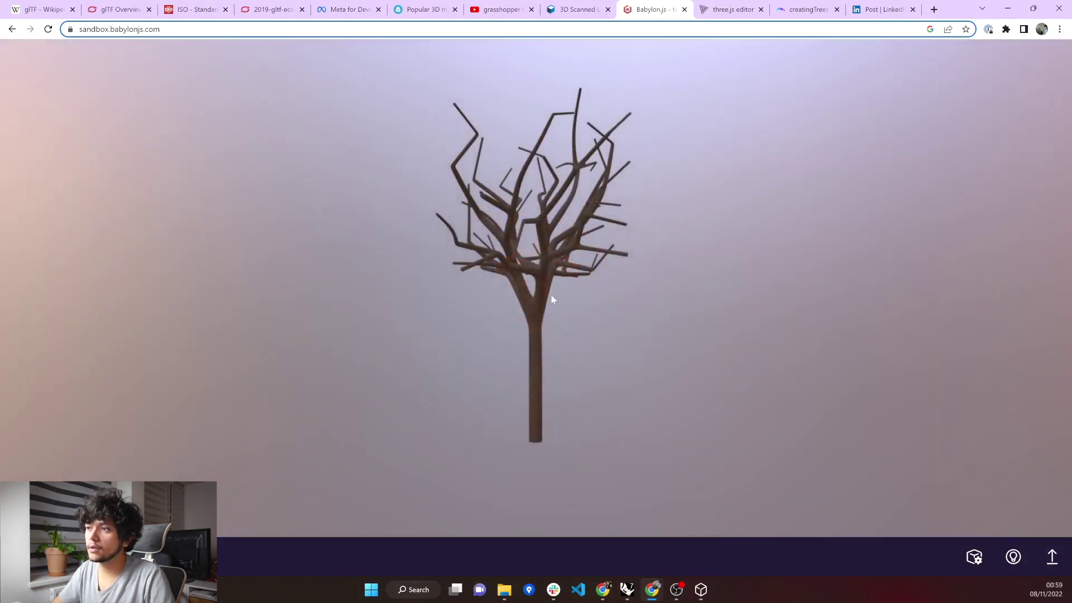
pyautogui.moveTo(520, 297); pyautogui.dragTo(565, 246)
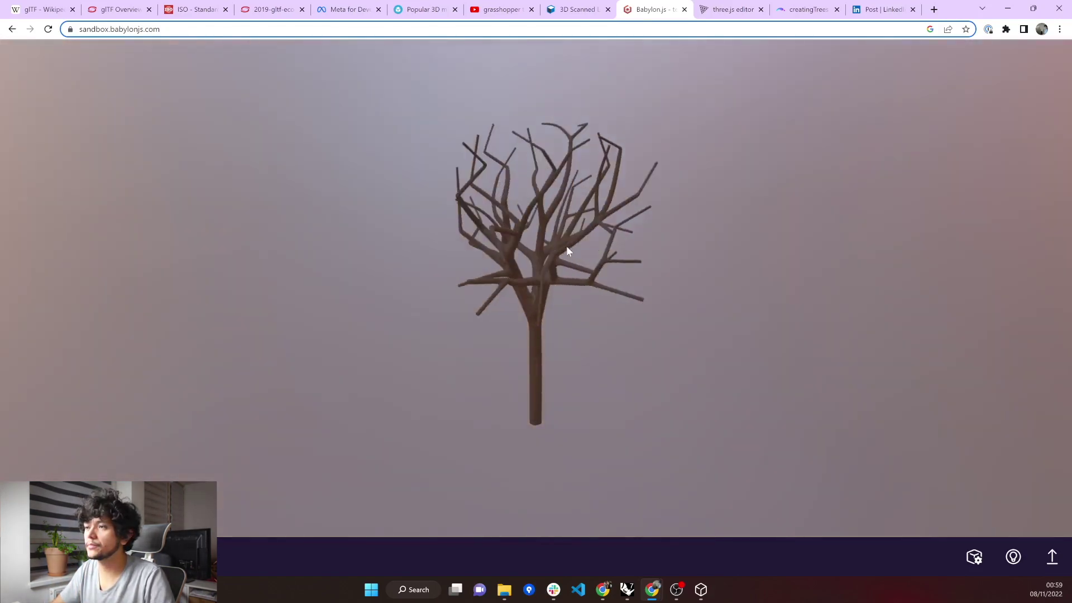
pyautogui.click(728, 8)
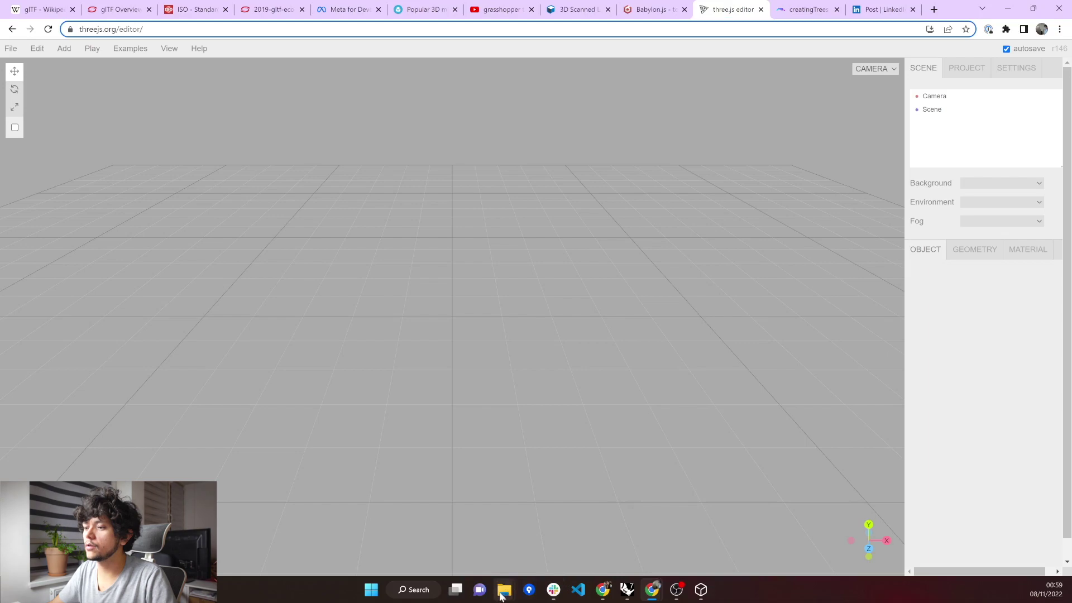
# Drag testTree.glb from Explorer into the three.js editor viewport
pyautogui.moveTo(502, 595)
pyautogui.click(562, 533)
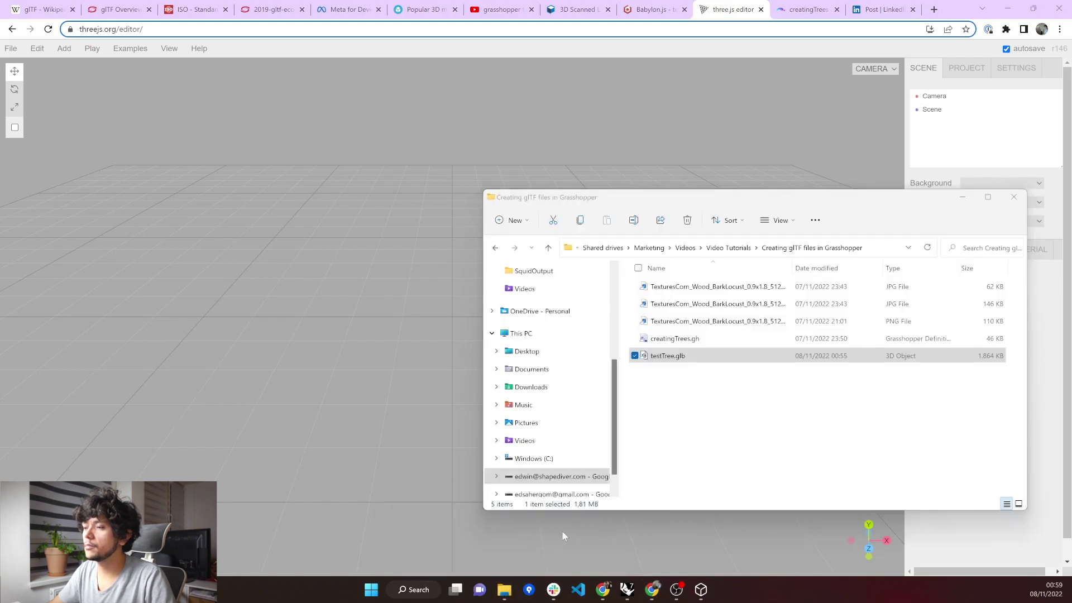
pyautogui.moveTo(692, 364); pyautogui.dragTo(386, 355)
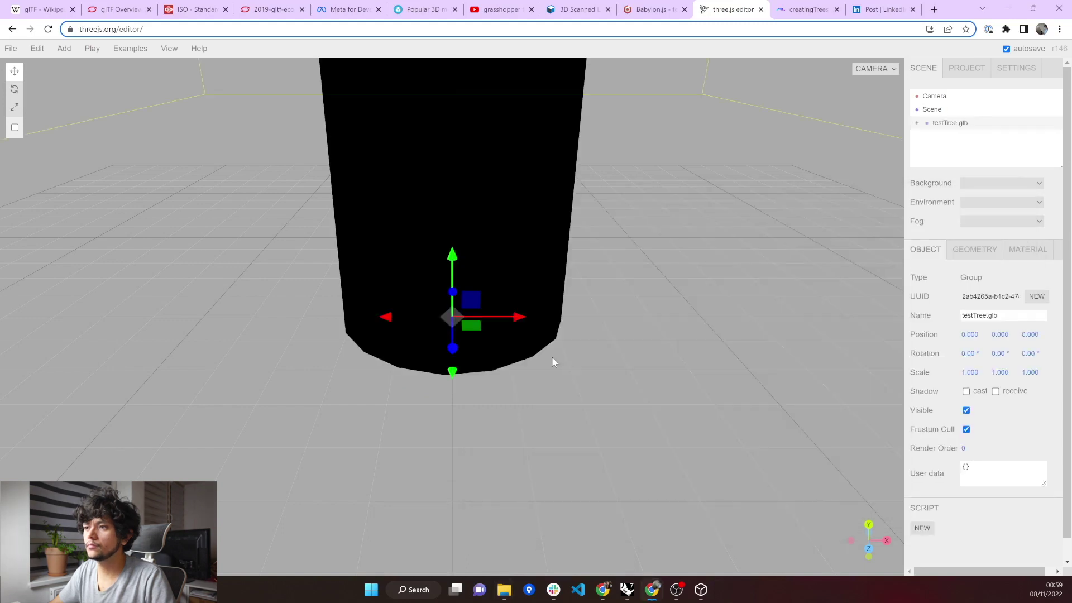
# Zoom out and orbit around the black imported tree, then deselect it
pyautogui.scroll(-5, 554, 362)
pyautogui.scroll(-10, 514, 397)
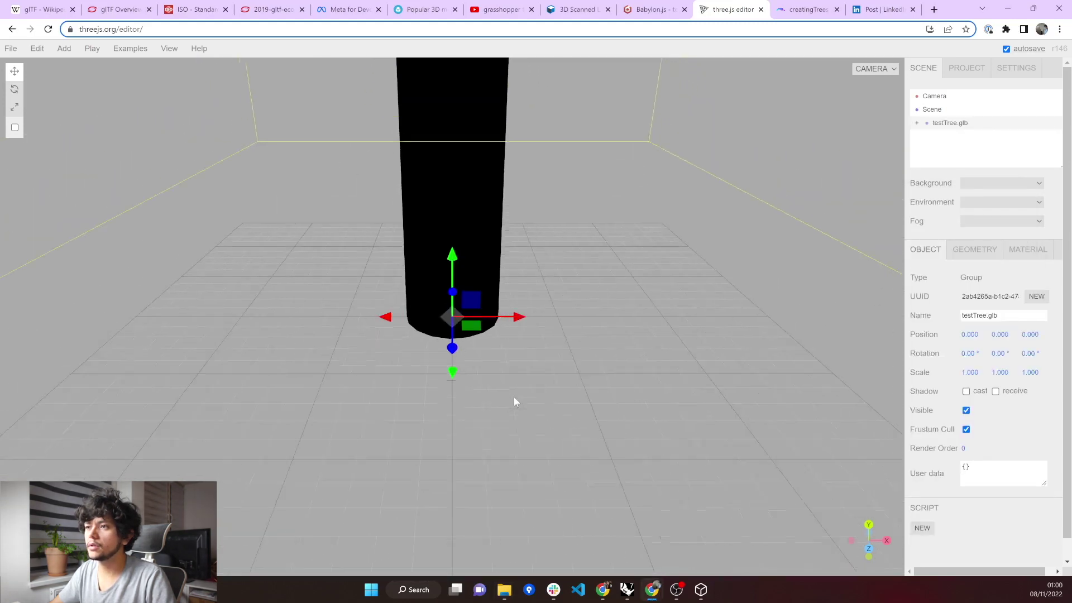
pyautogui.scroll(-12, 514, 401)
pyautogui.moveTo(621, 423); pyautogui.dragTo(380, 370)
pyautogui.scroll(10, 381, 370)
pyautogui.scroll(-10, 527, 444)
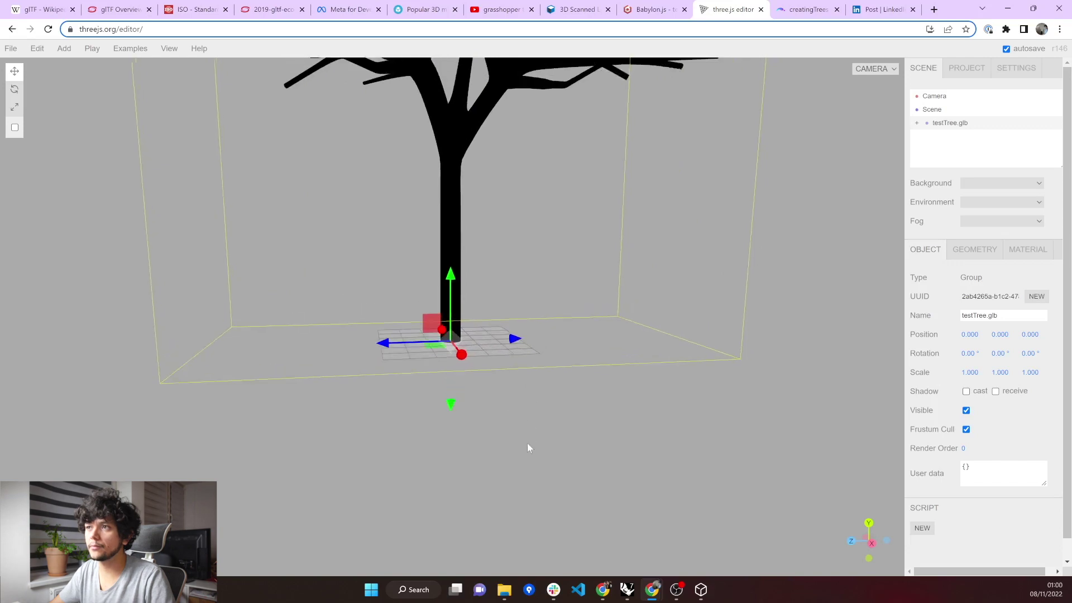
pyautogui.scroll(-3, 527, 444)
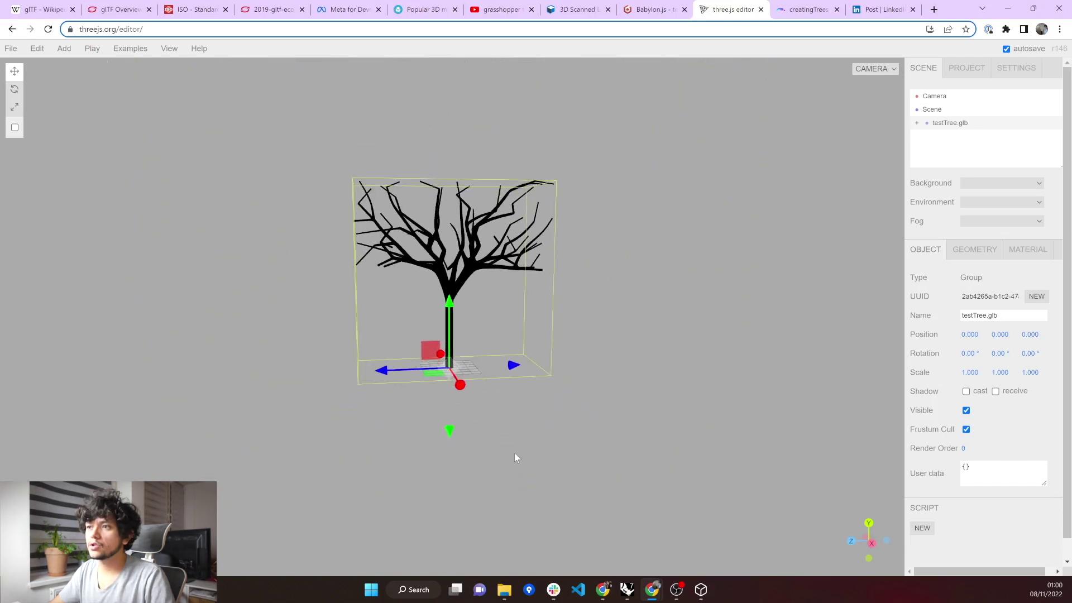
pyautogui.moveTo(521, 452); pyautogui.dragTo(541, 460)
pyautogui.click(571, 490)
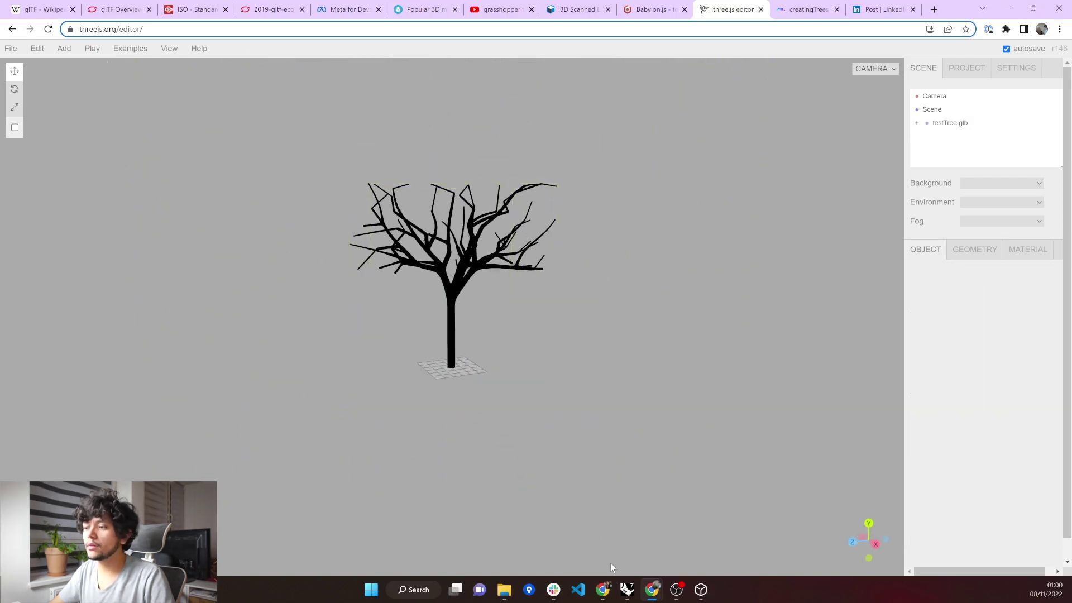
pyautogui.click(627, 587)
# Set the Tree Depth Extension slider to 50 and show the regenerated tree preview
pyautogui.scroll(-3, 899, 346)
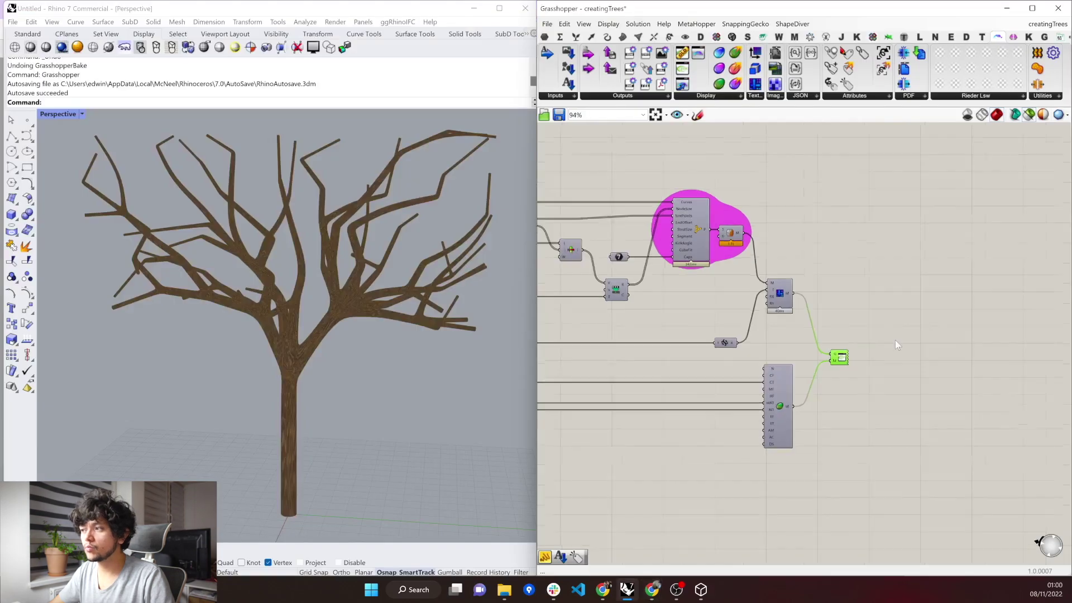
pyautogui.scroll(-3, 925, 346)
pyautogui.scroll(8, 679, 327)
pyautogui.scroll(5, 678, 327)
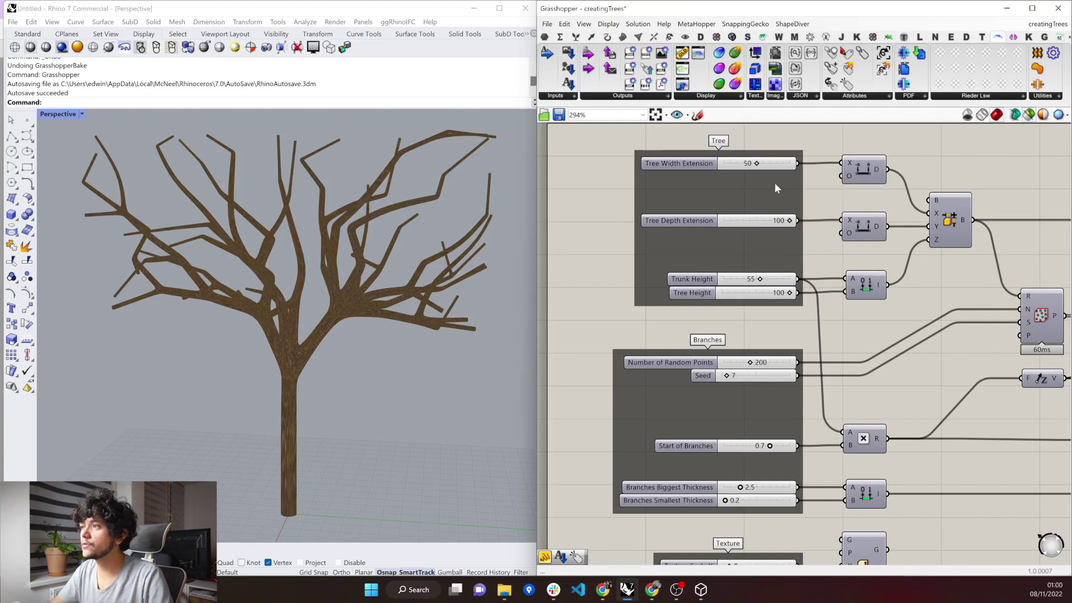
pyautogui.click(764, 221)
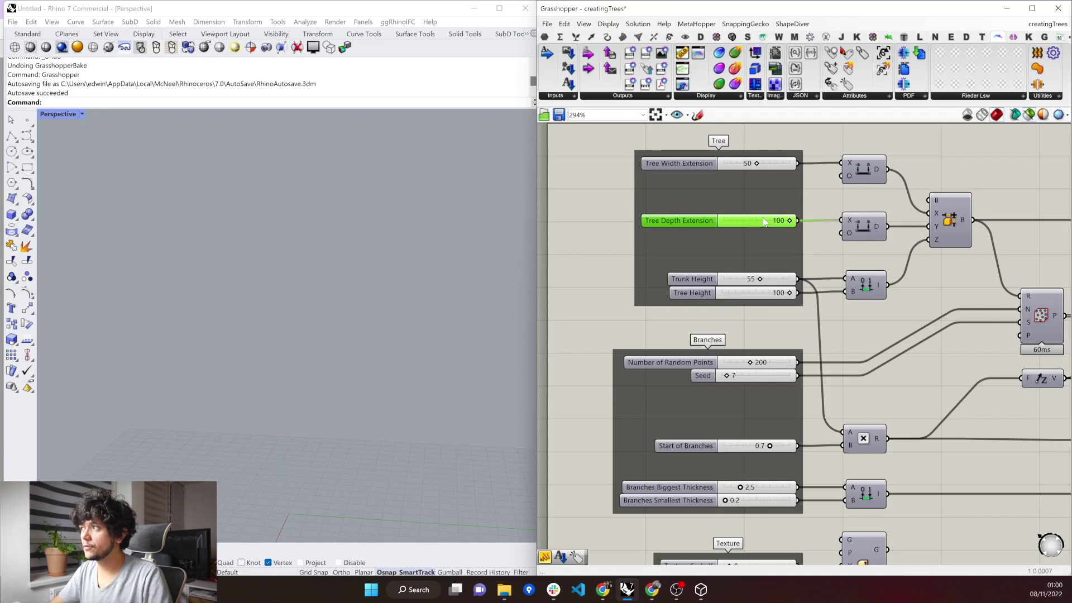
pyautogui.doubleClick(764, 221)
pyautogui.write('50')
pyautogui.press('Return')
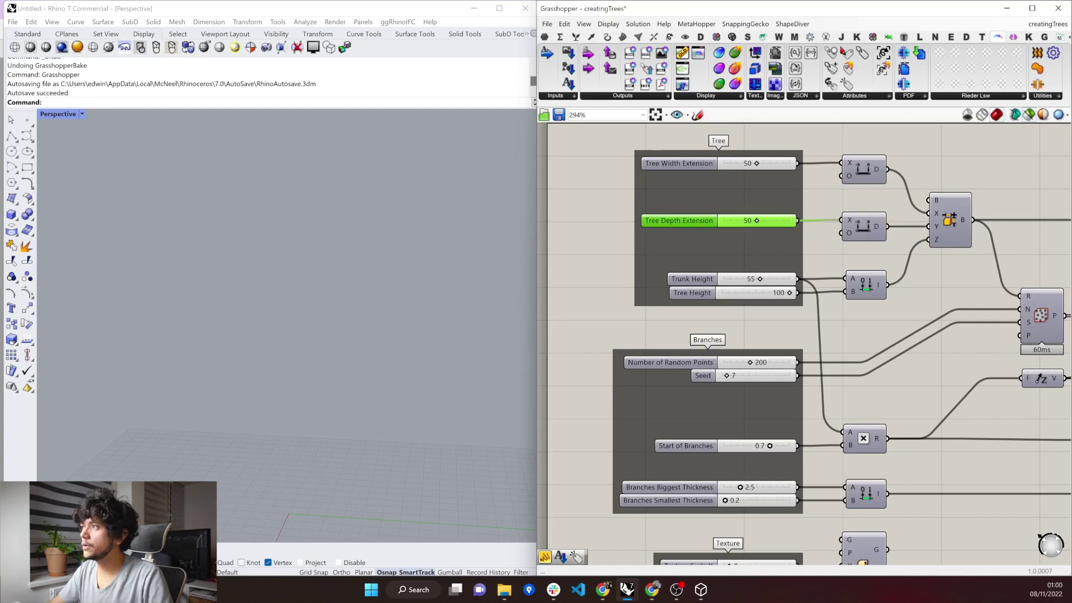
pyautogui.click(1025, 118)
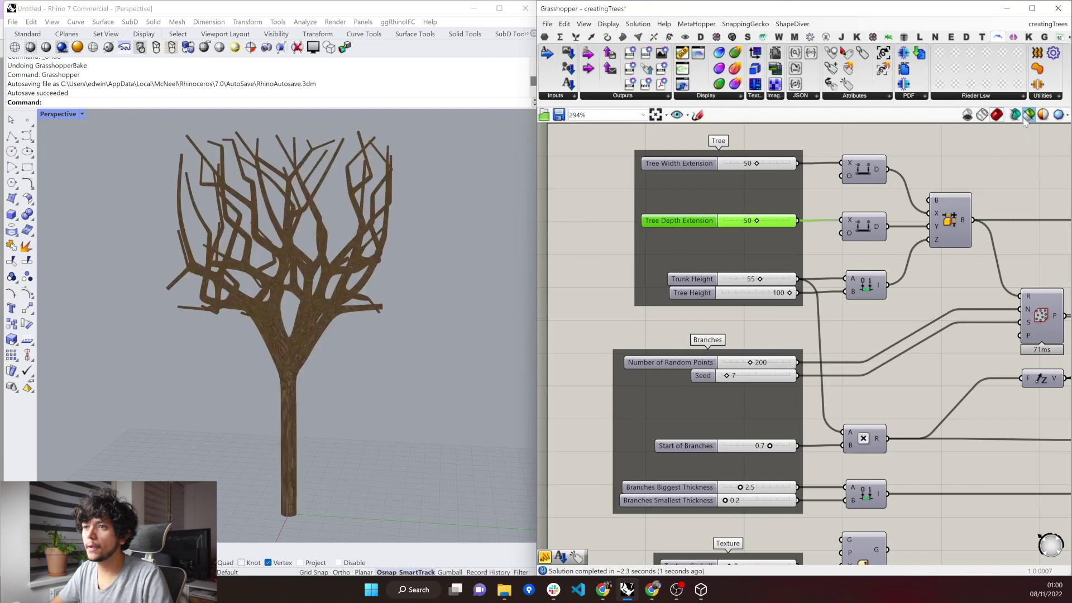
# Set Number of Random Points to 100 and start editing the Start of Branches value
pyautogui.click(765, 366)
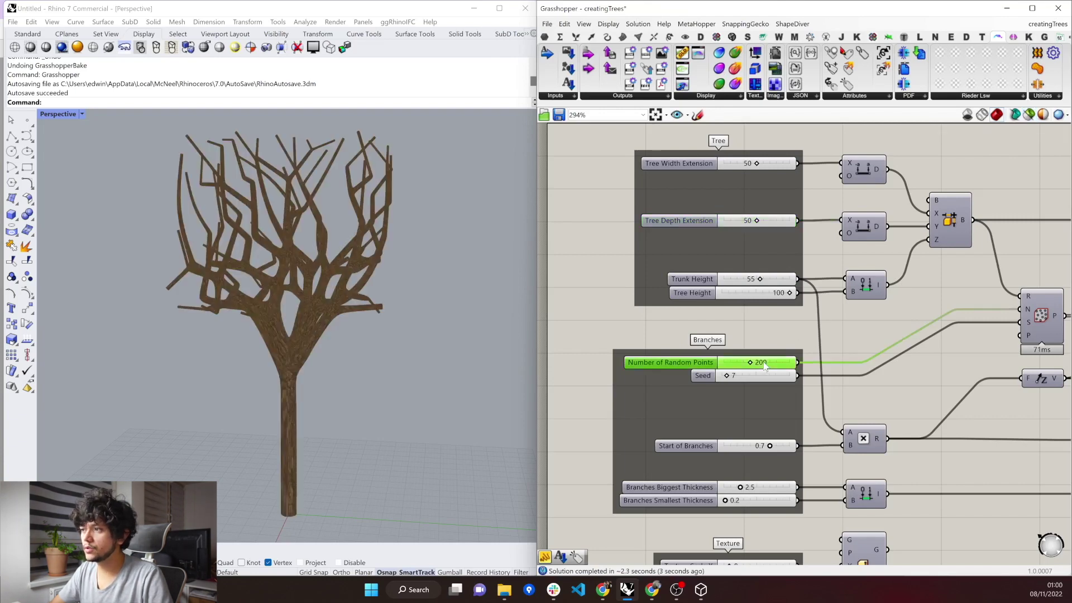
pyautogui.doubleClick(764, 362)
pyautogui.write('100')
pyautogui.press('Return')
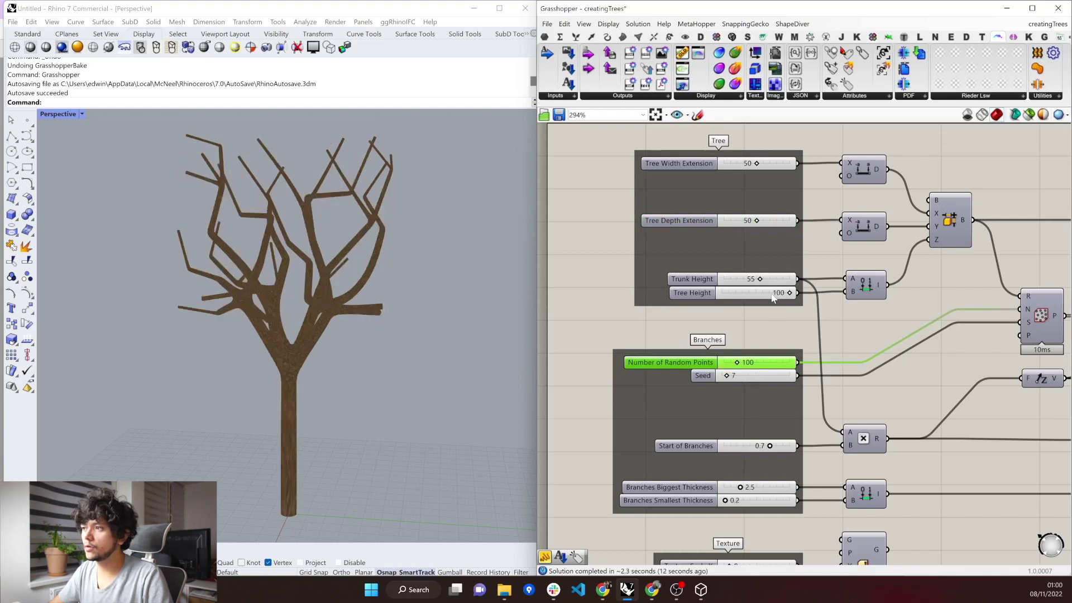
pyautogui.click(742, 448)
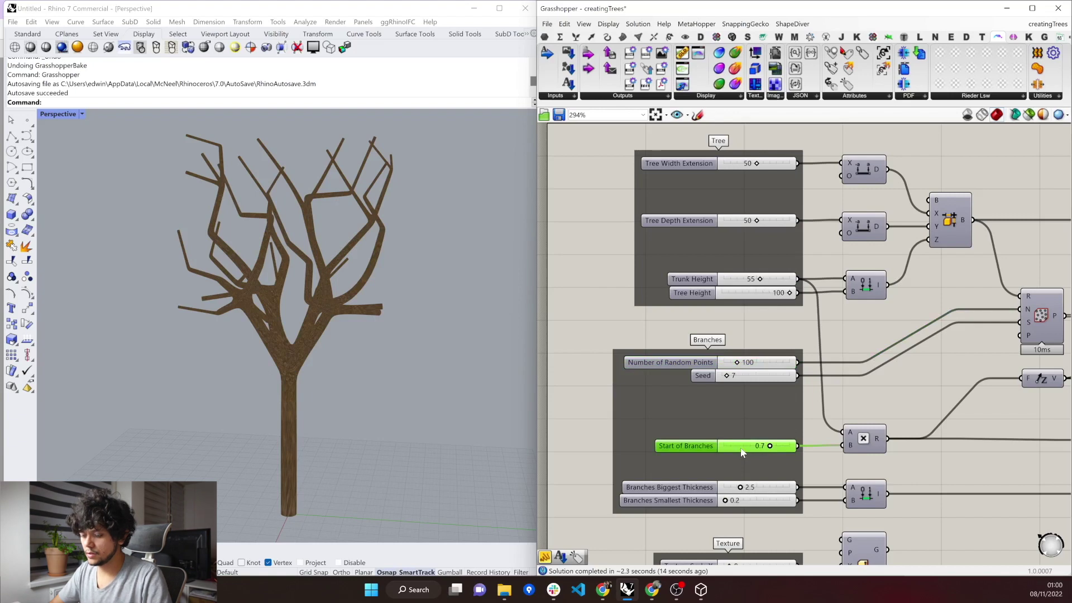
pyautogui.doubleClick(743, 452)
# Commit Start of Branches as 0.5 and choose Save glTF 2.0 on the glTFDisplay component
pyautogui.write('0')
pyautogui.press('Return')
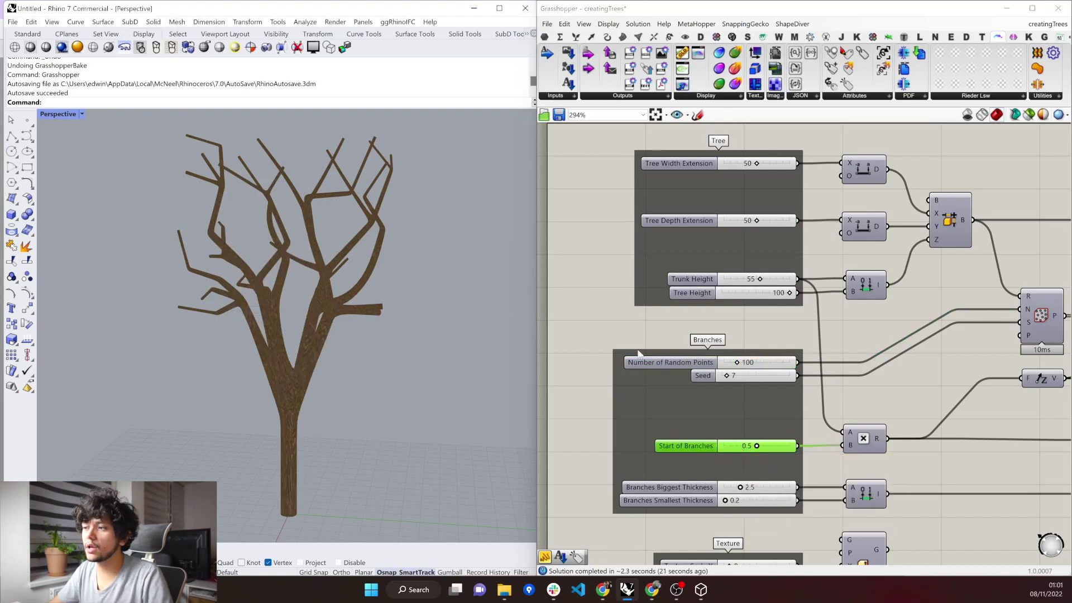
pyautogui.scroll(-10, 620, 373)
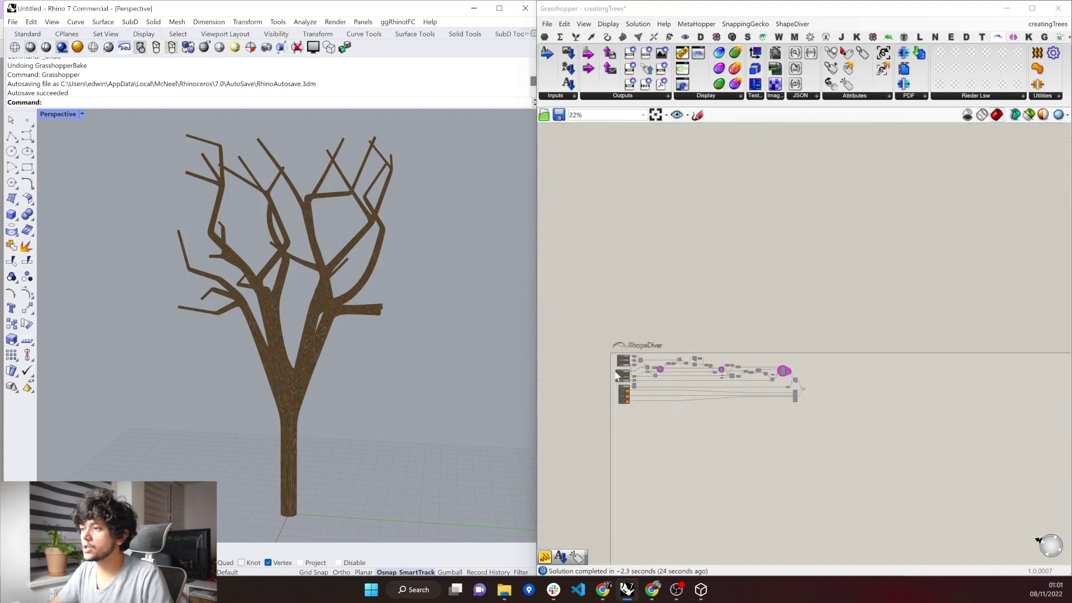
pyautogui.scroll(10, 807, 394)
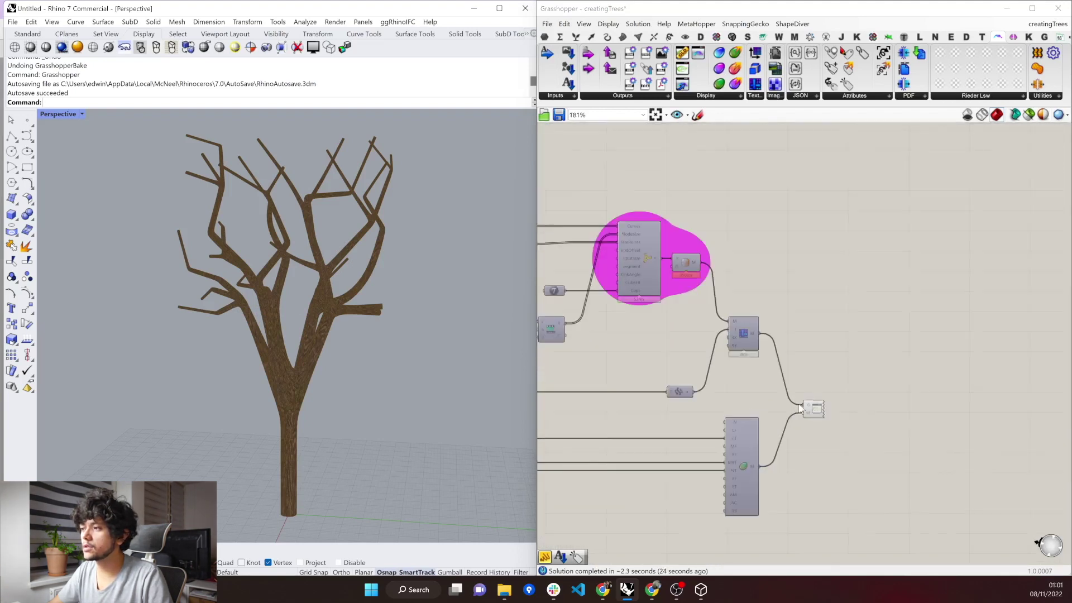
pyautogui.rightClick(815, 412)
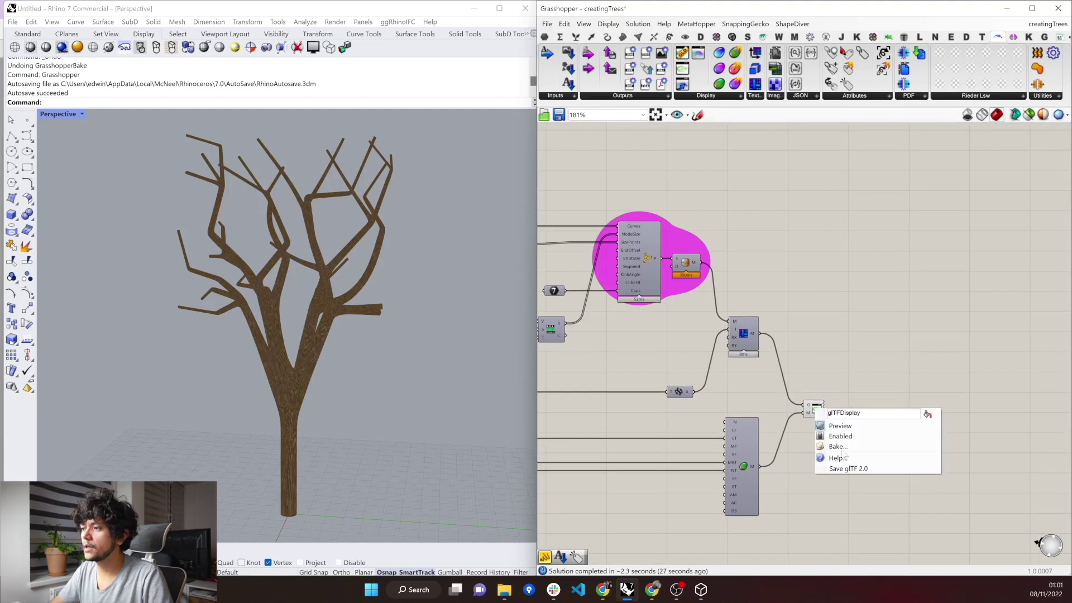
pyautogui.click(846, 470)
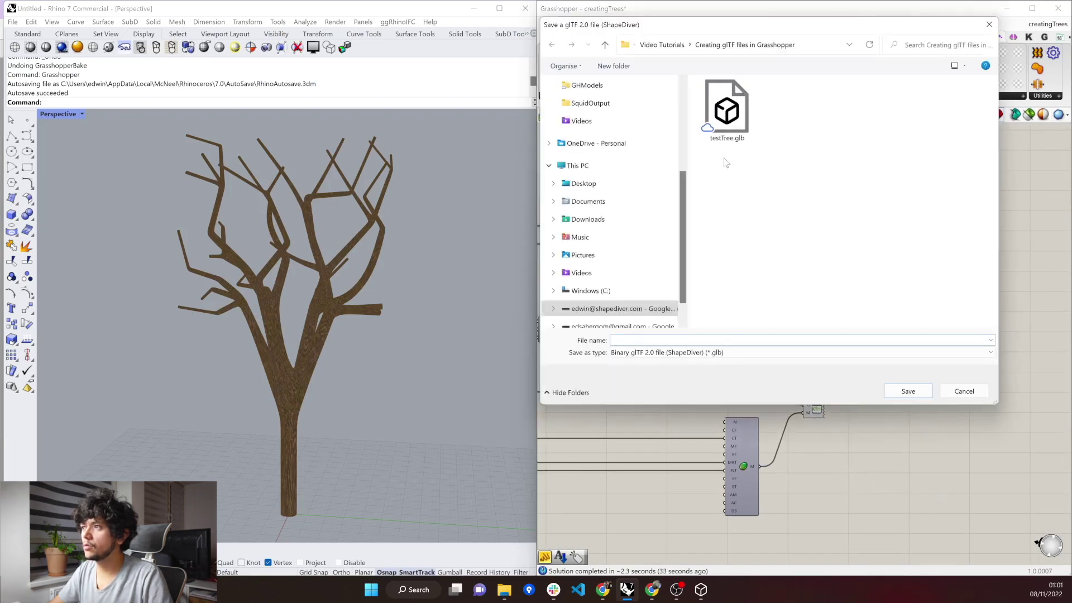
# Save the export as testTree2.glb by adding '2' to the existing testTree.glb name
pyautogui.click(724, 139)
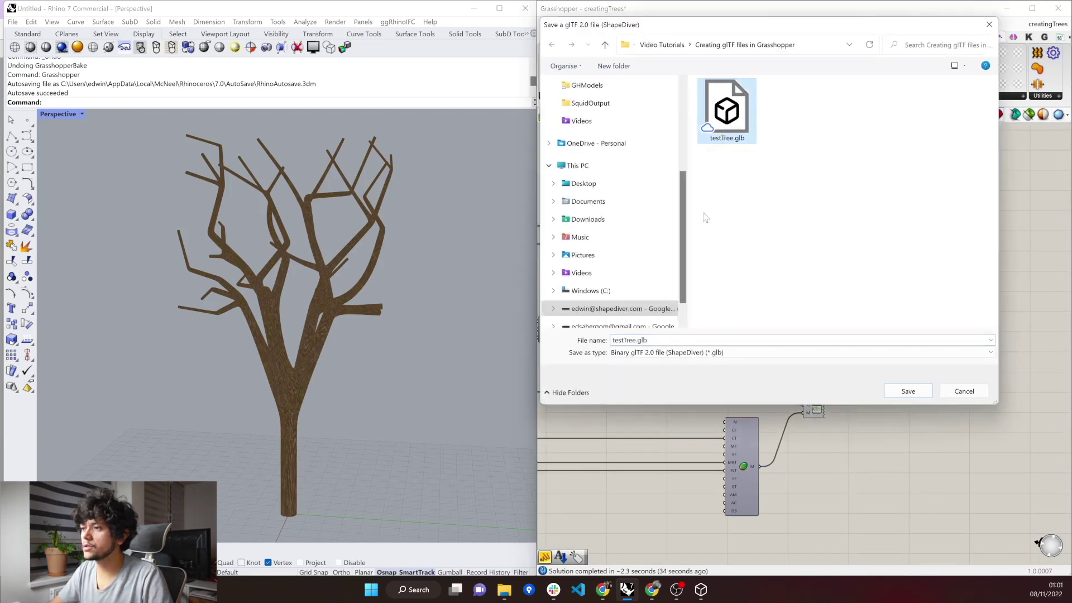
pyautogui.doubleClick(636, 341)
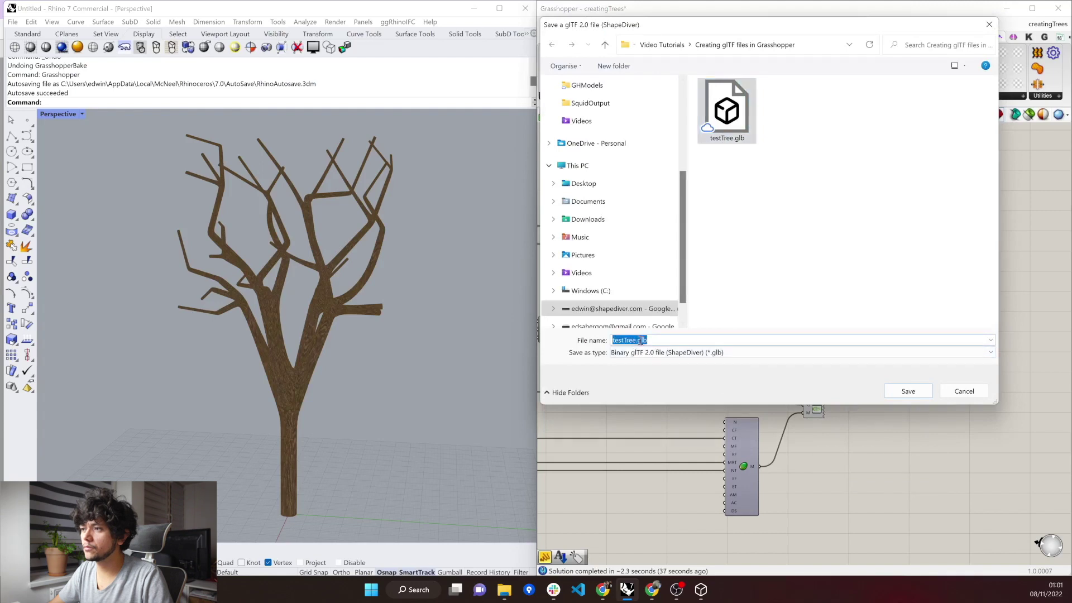
pyautogui.click(637, 340)
pyautogui.write('2')
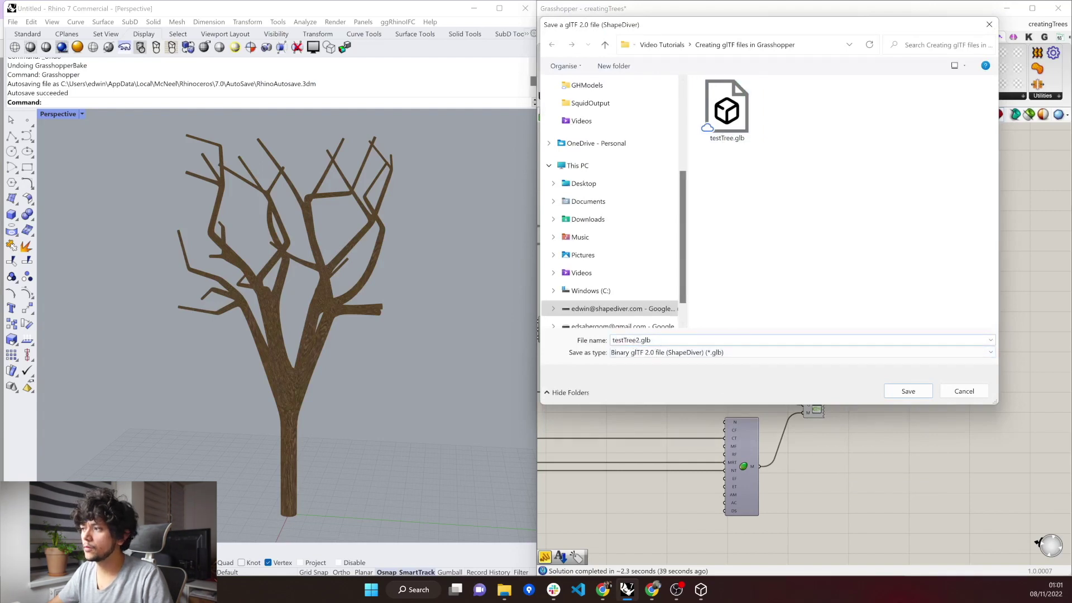
pyautogui.press('Return')
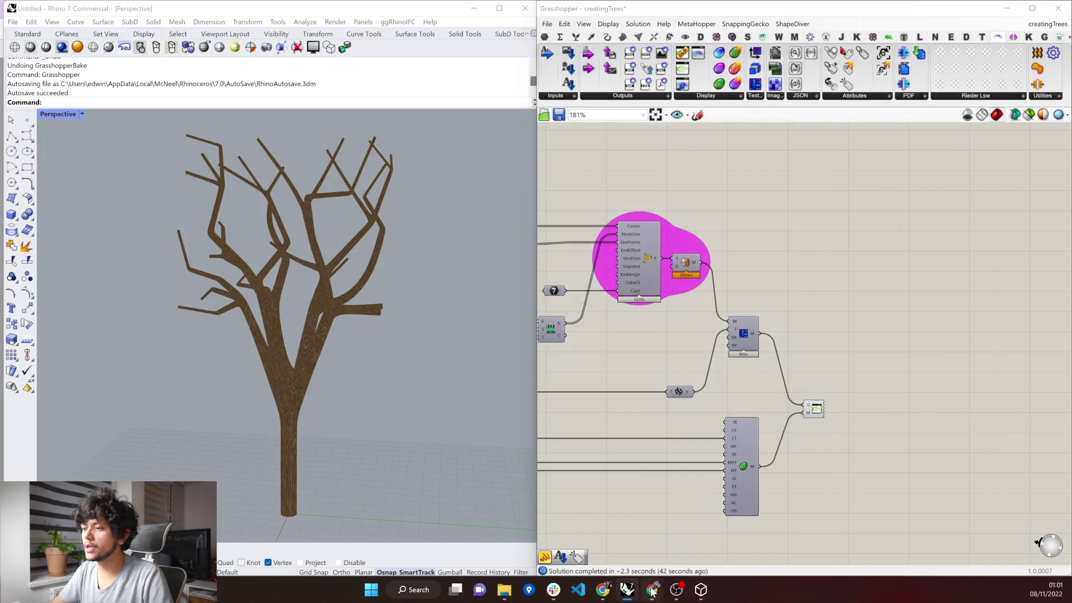
# Drag testTree2.glb into the three.js editor and move it along Z beside the first tree
pyautogui.moveTo(653, 589)
pyautogui.click(712, 536)
pyautogui.moveTo(504, 589)
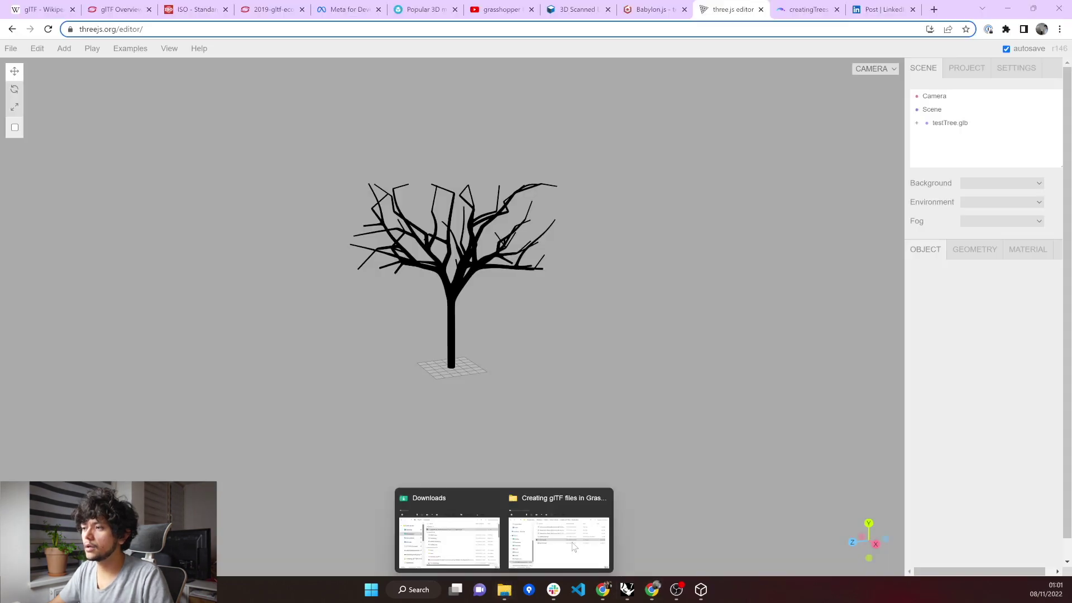
pyautogui.click(571, 542)
pyautogui.click(690, 374)
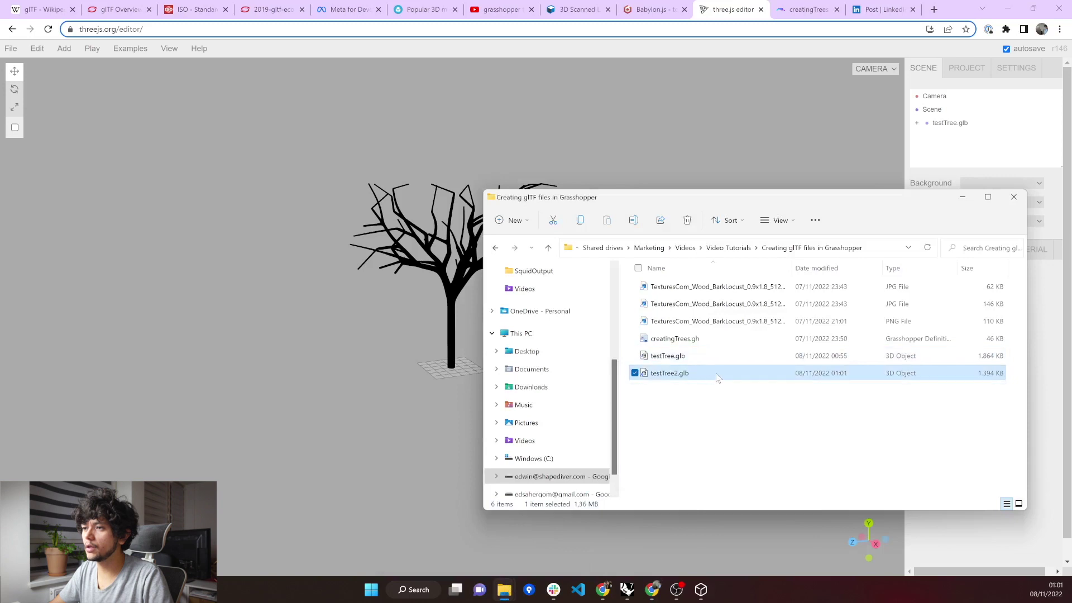
pyautogui.moveTo(712, 375); pyautogui.dragTo(441, 378)
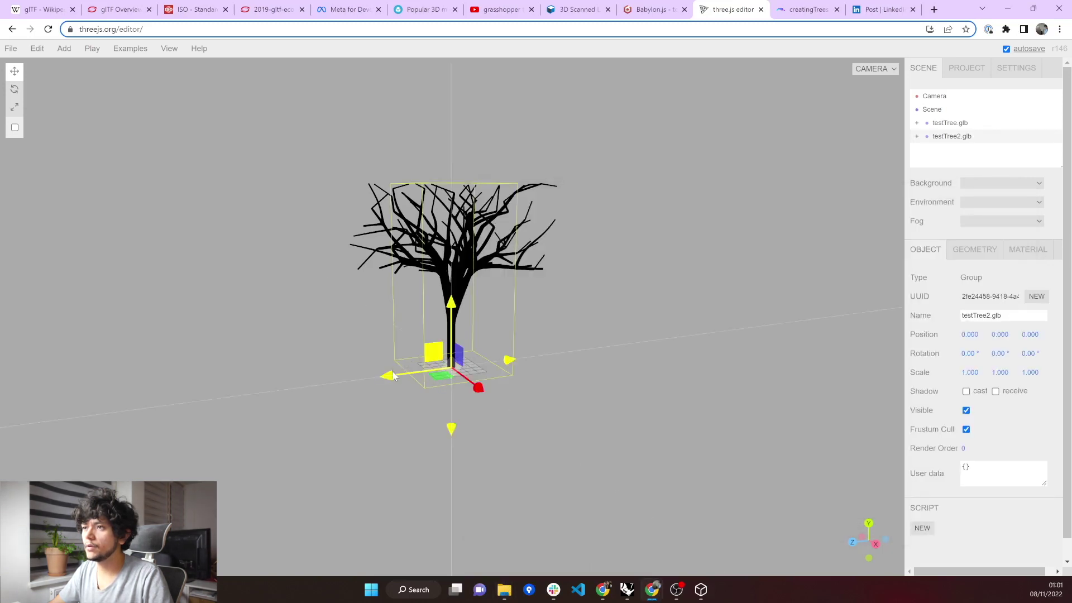
pyautogui.moveTo(430, 366); pyautogui.dragTo(578, 327)
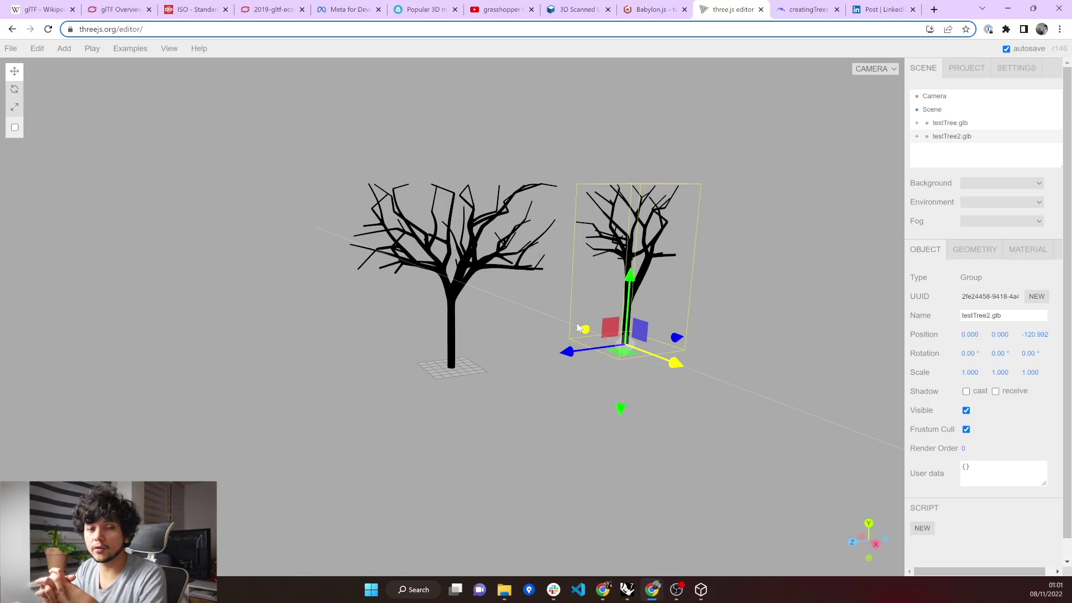
pyautogui.click(569, 411)
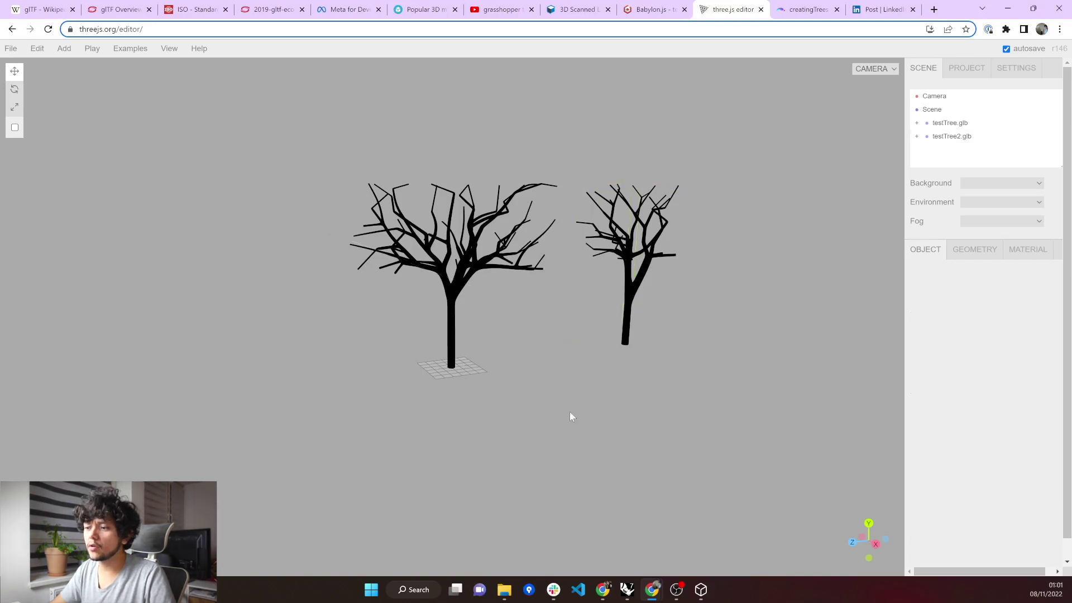
# Zoom and pan the Grasshopper definition to review its parameter groups, then return to three.js editor
pyautogui.click(628, 588)
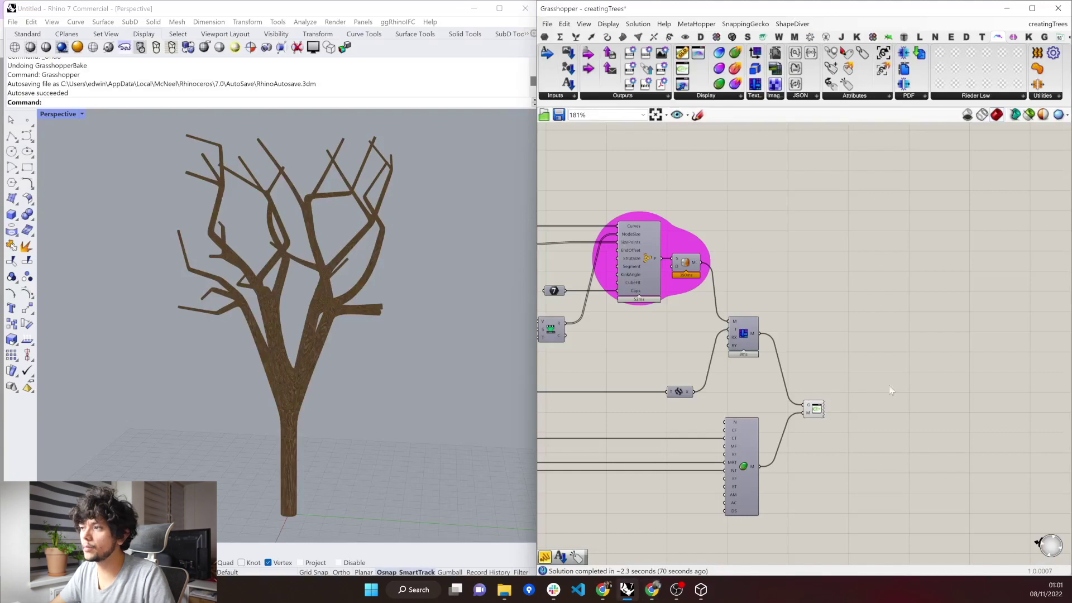
pyautogui.scroll(-8, 890, 375)
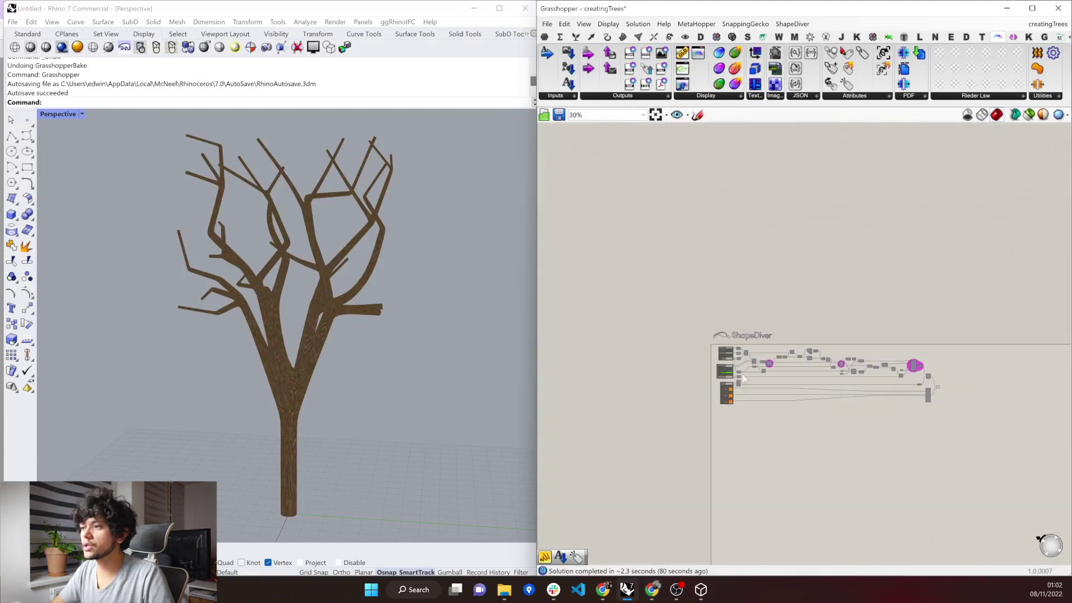
pyautogui.scroll(8, 742, 377)
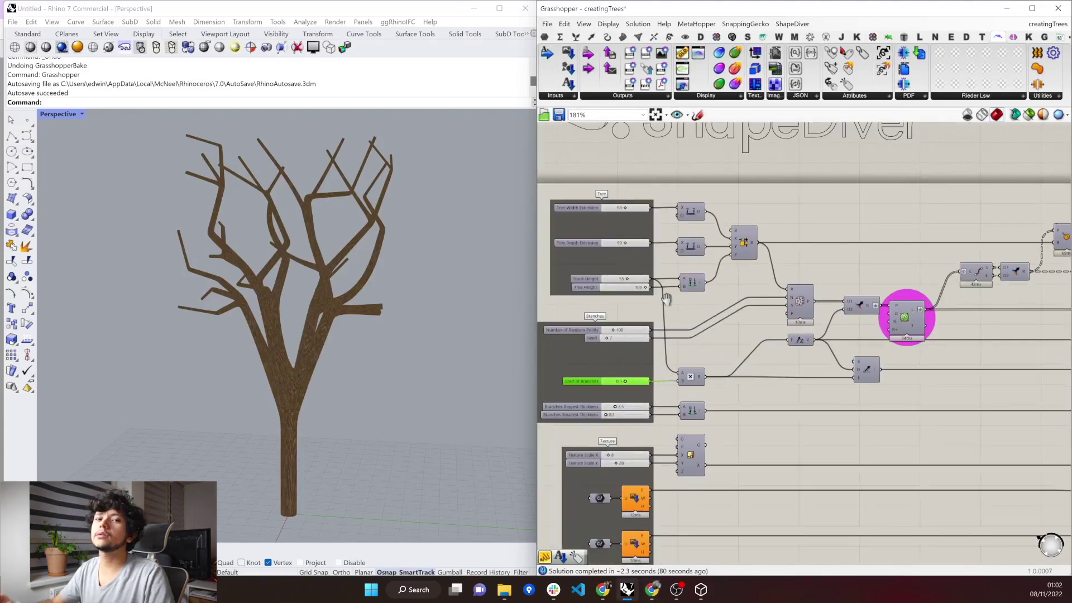
pyautogui.moveTo(666, 298); pyautogui.dragTo(668, 304, button='right')
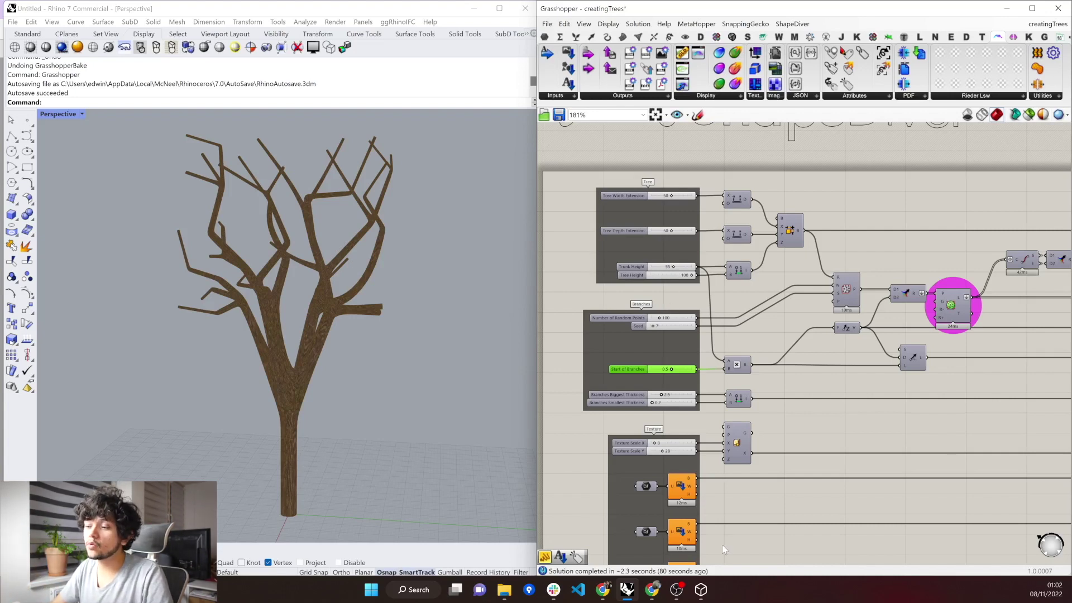
pyautogui.moveTo(652, 589)
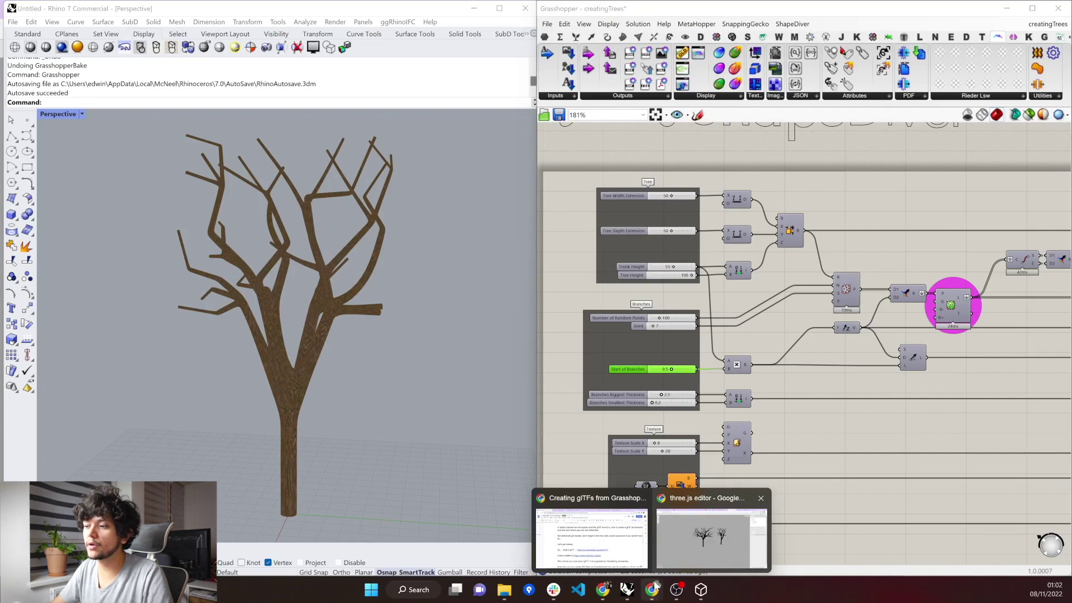
pyautogui.click(675, 546)
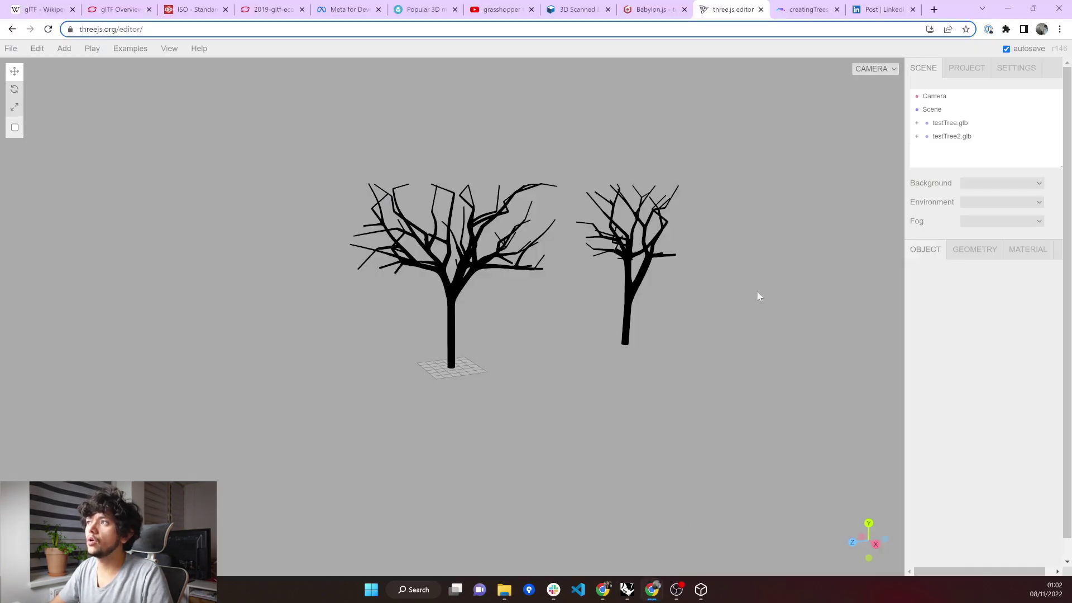
# Orbit the ShapeDiver creatingTrees model and drag its Trunk Height slider from 31 to 16
pyautogui.click(804, 10)
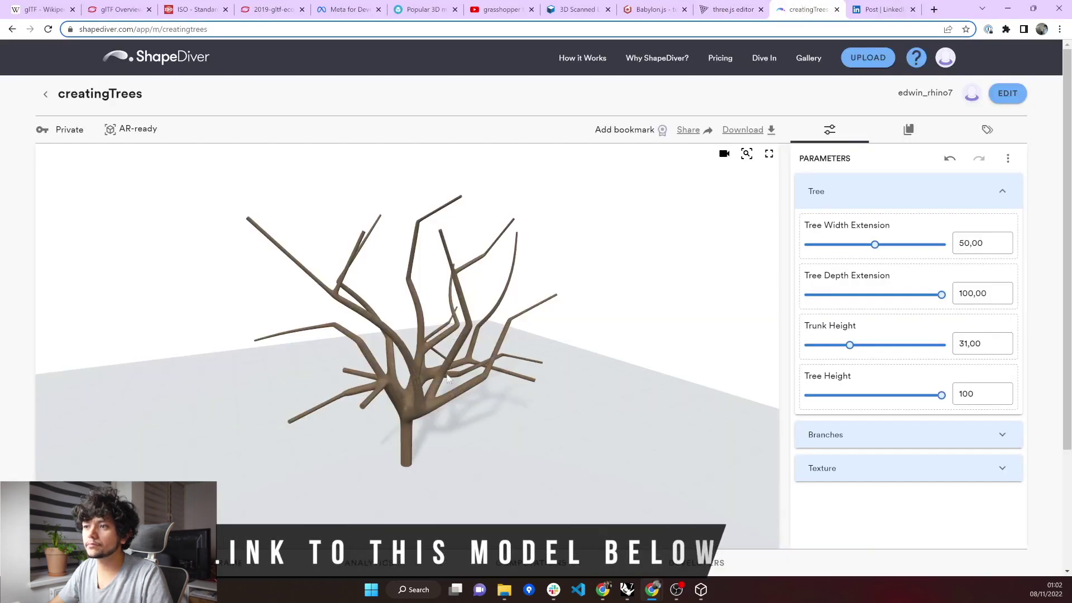
pyautogui.moveTo(447, 379); pyautogui.dragTo(411, 371)
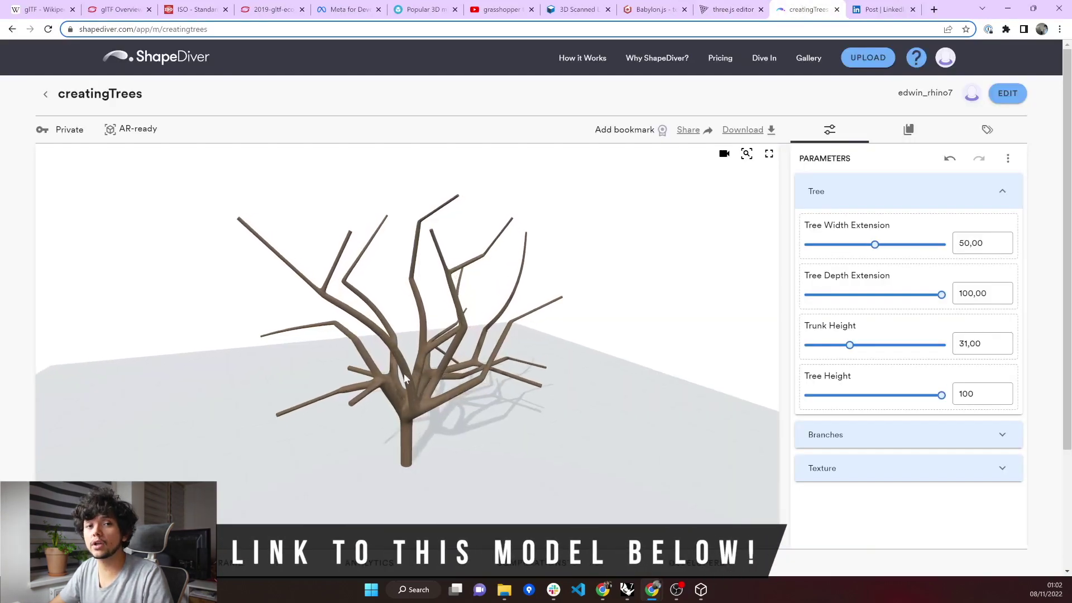
pyautogui.click(720, 9)
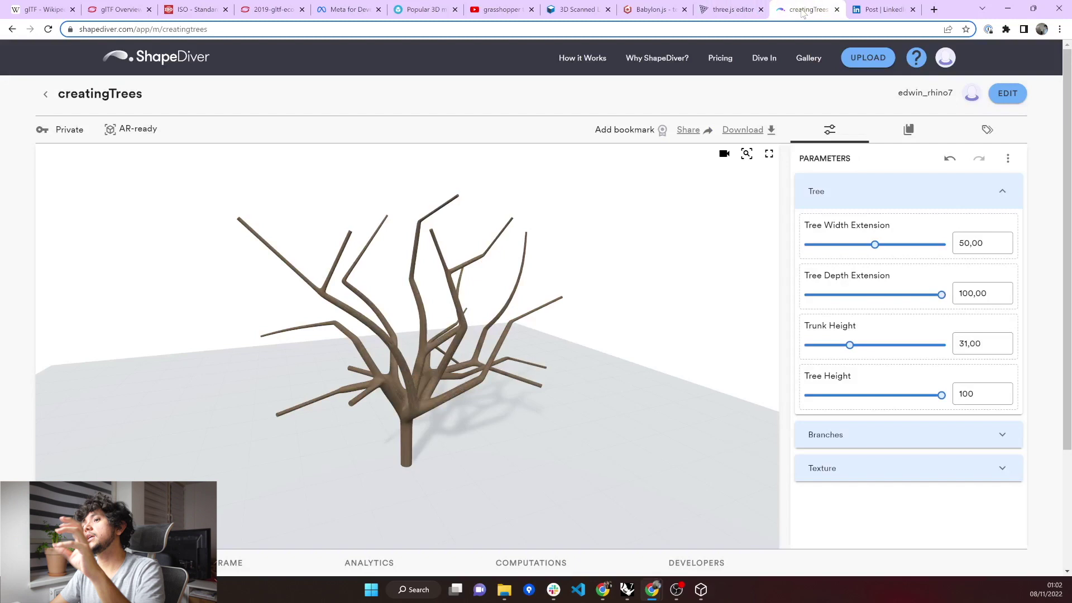
pyautogui.click(802, 11)
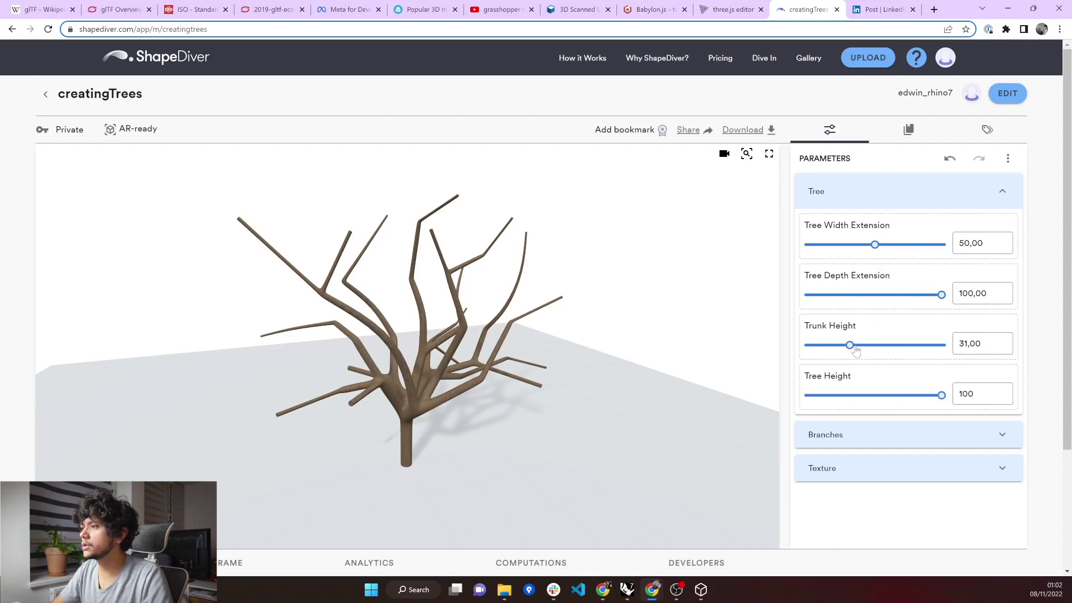
pyautogui.moveTo(852, 348); pyautogui.dragTo(831, 348)
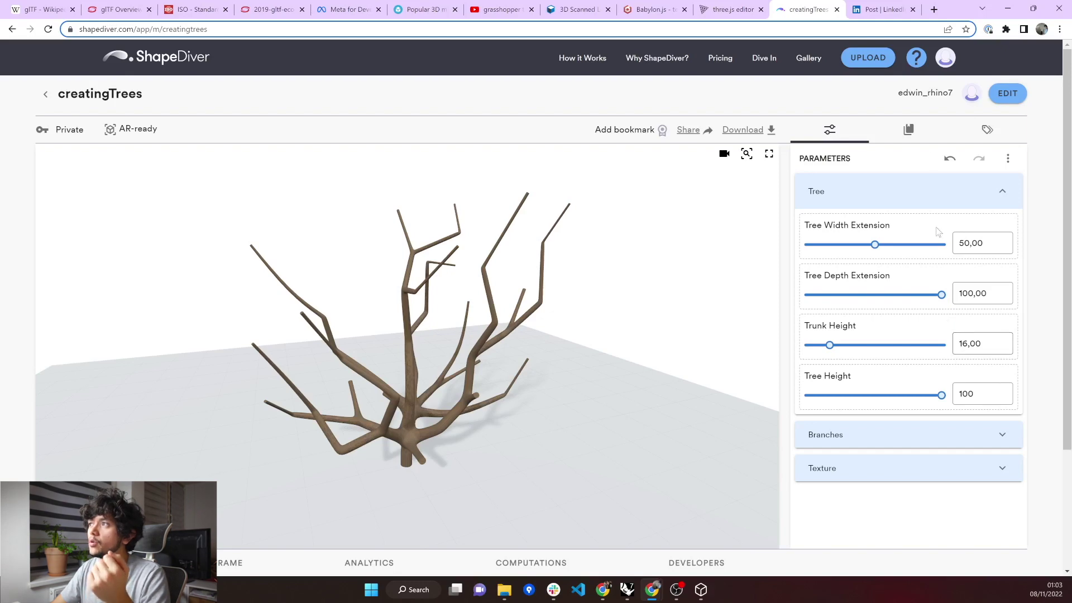
pyautogui.click(872, 6)
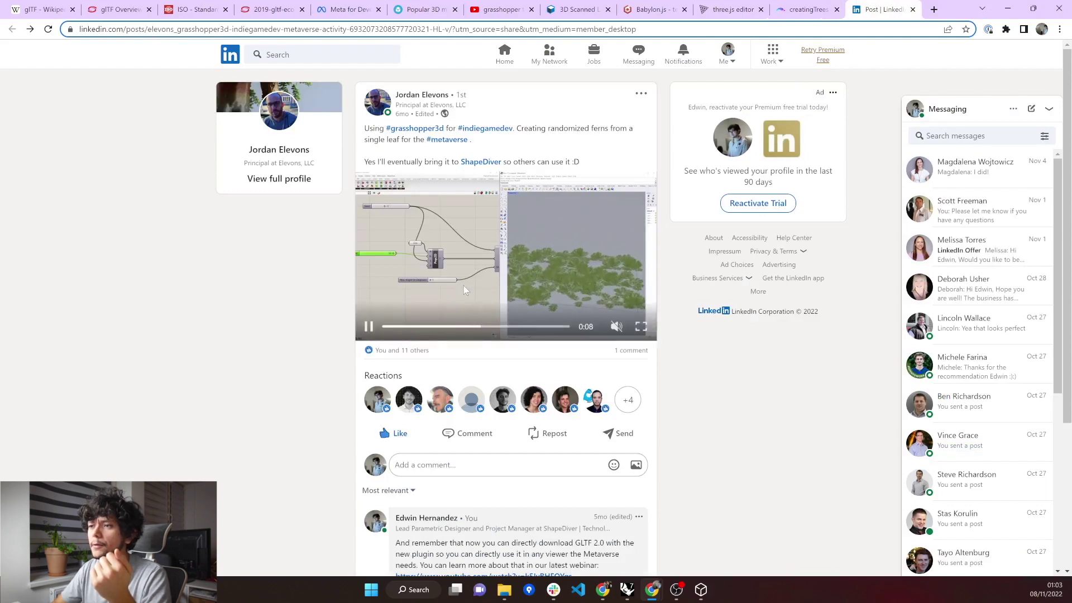
# Rewind the LinkedIn fern video, replay it, and pause it at 0:09
pyautogui.keyDown('ctrl'); pyautogui.scroll(4, 464, 286); pyautogui.keyUp('ctrl')
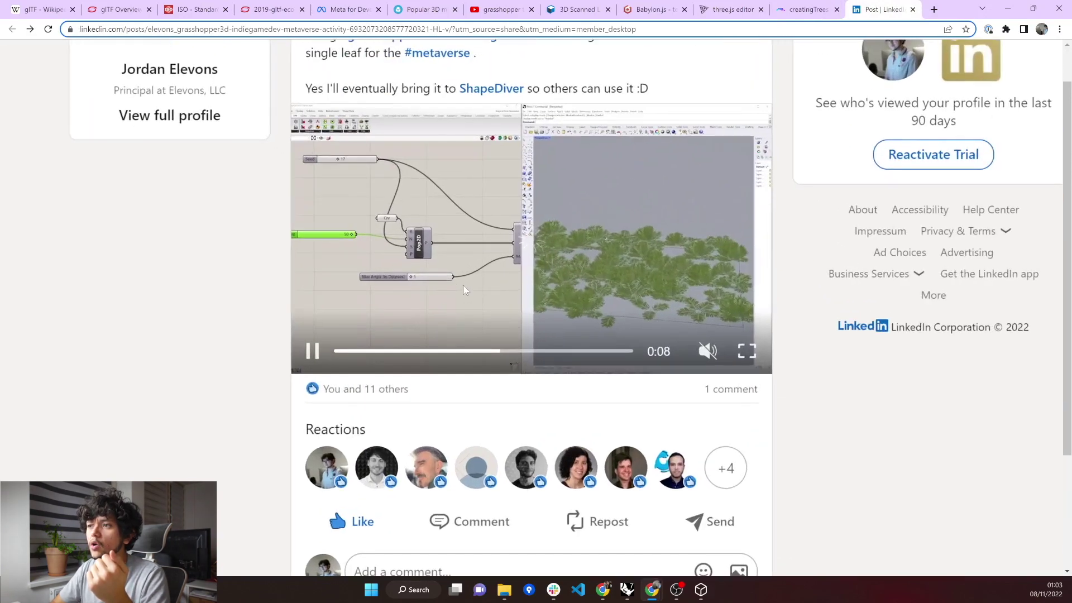
pyautogui.scroll(2, 463, 286)
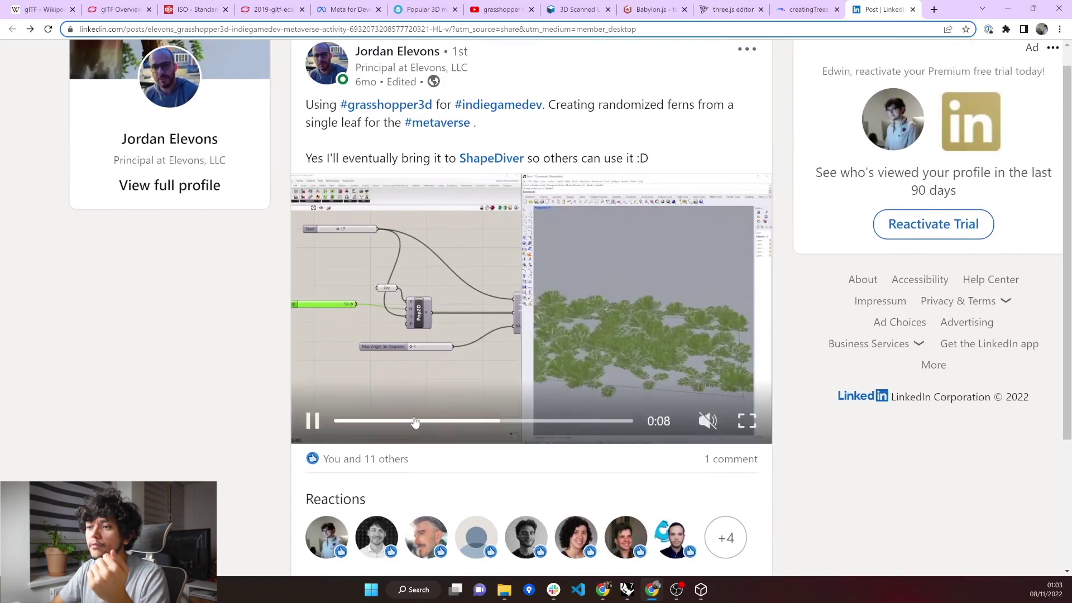
pyautogui.moveTo(415, 423); pyautogui.dragTo(306, 406)
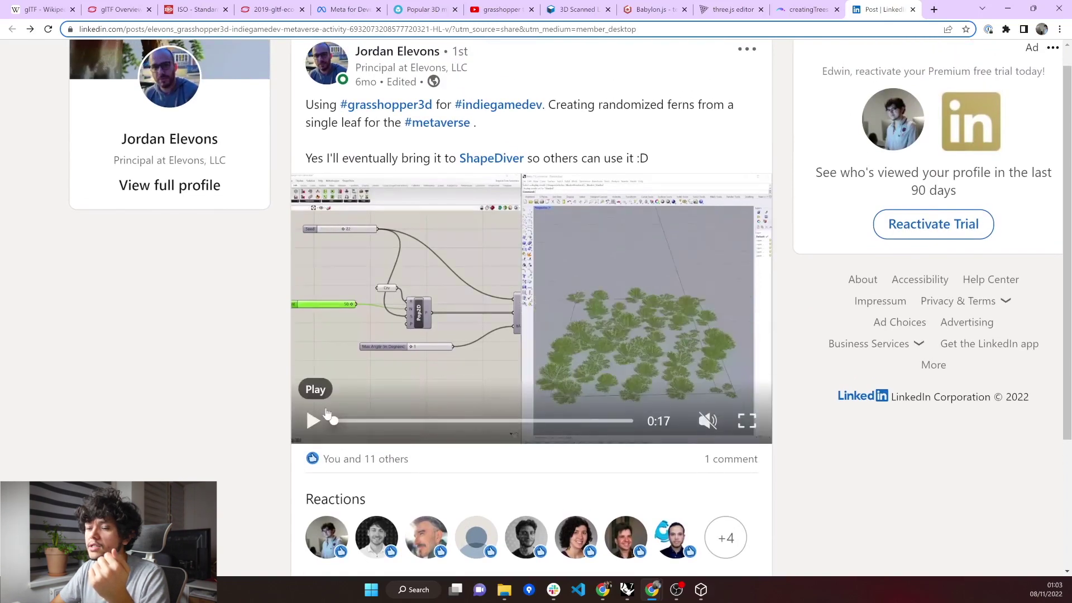
pyautogui.click(327, 414)
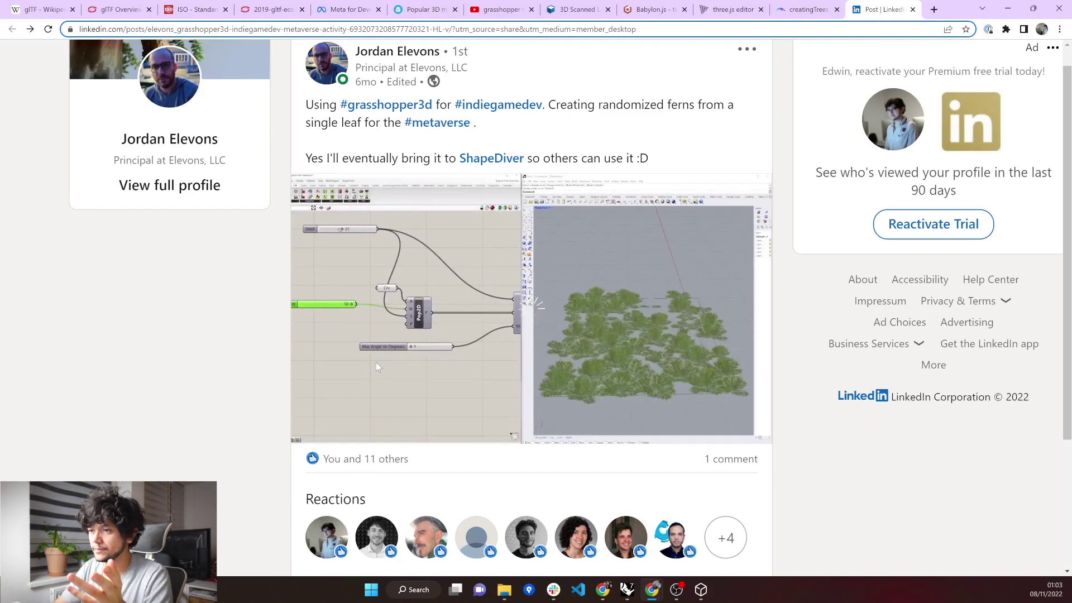
pyautogui.moveTo(331, 438)
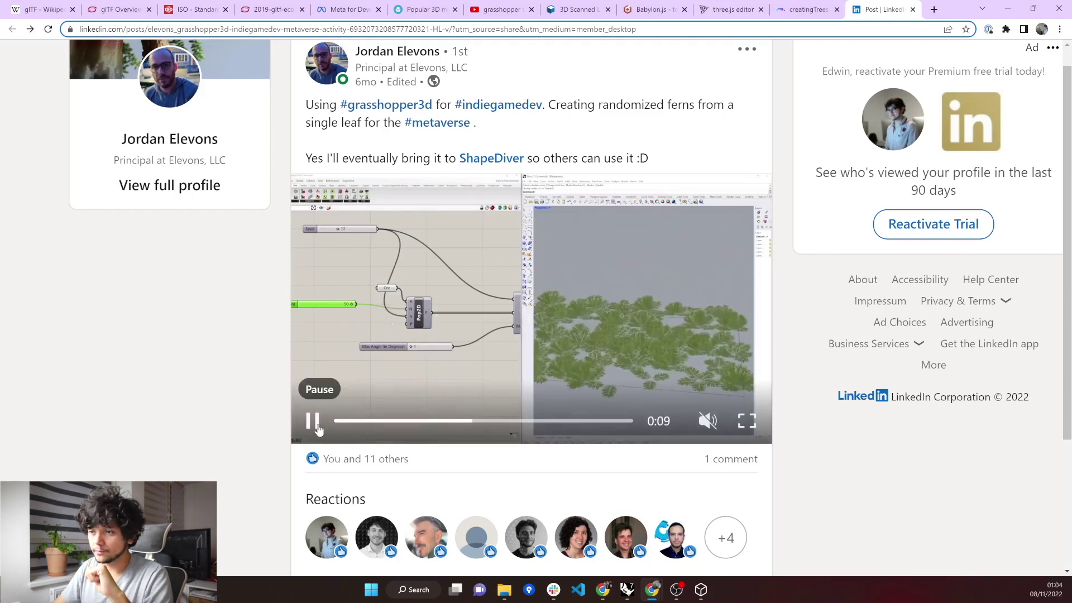
pyautogui.click(312, 421)
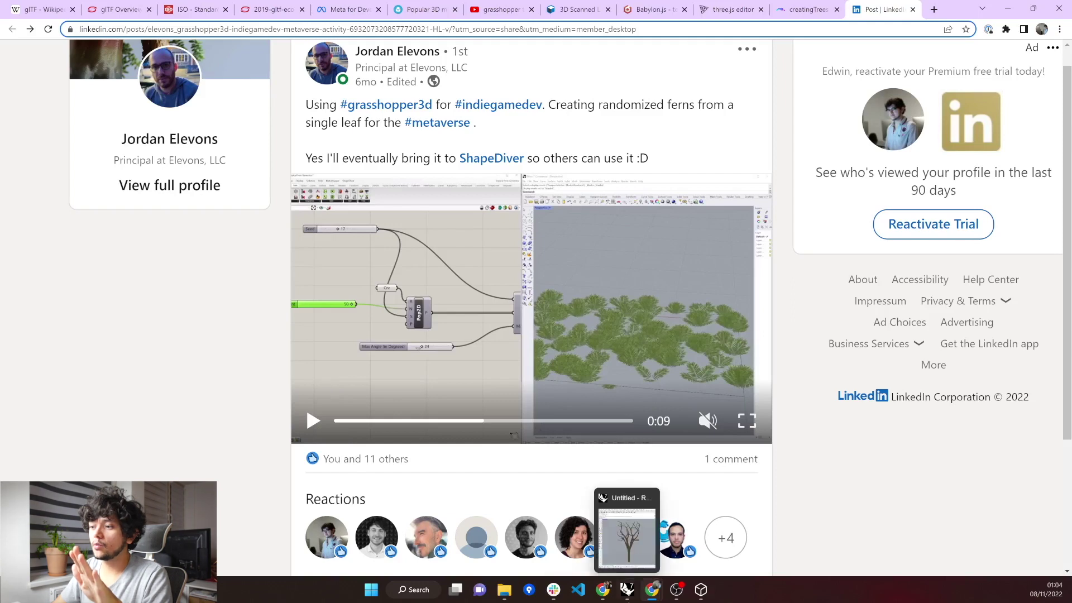
# Back in Rhino, switch Grasshopper to preview geometry only for selected components
pyautogui.click(627, 590)
pyautogui.scroll(-5, 584, 332)
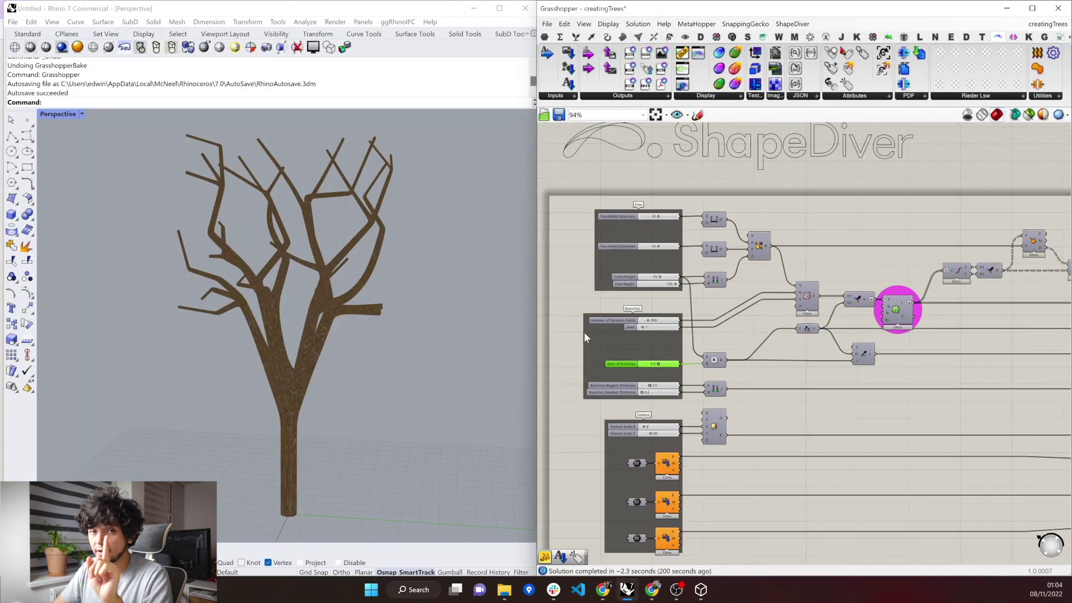
pyautogui.scroll(-2, 584, 333)
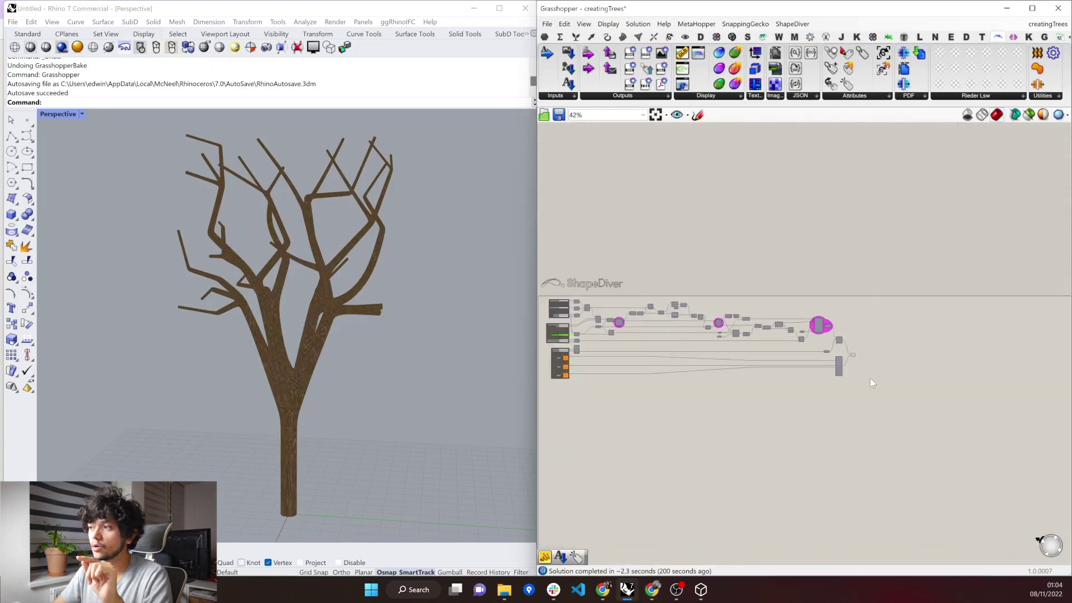
pyautogui.scroll(3, 836, 325)
pyautogui.scroll(3, 837, 325)
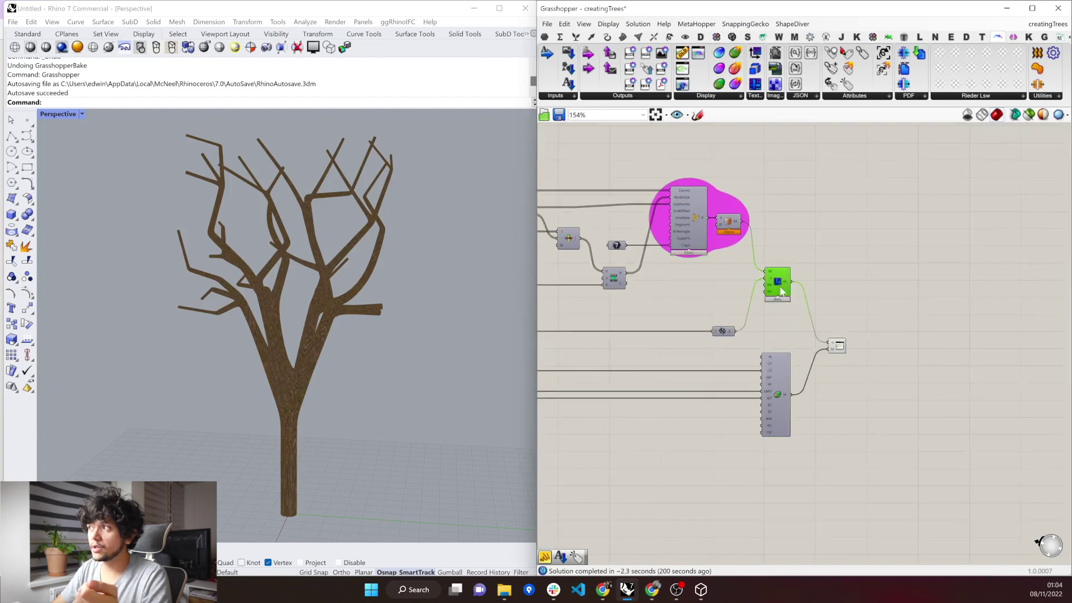
pyautogui.click(1029, 114)
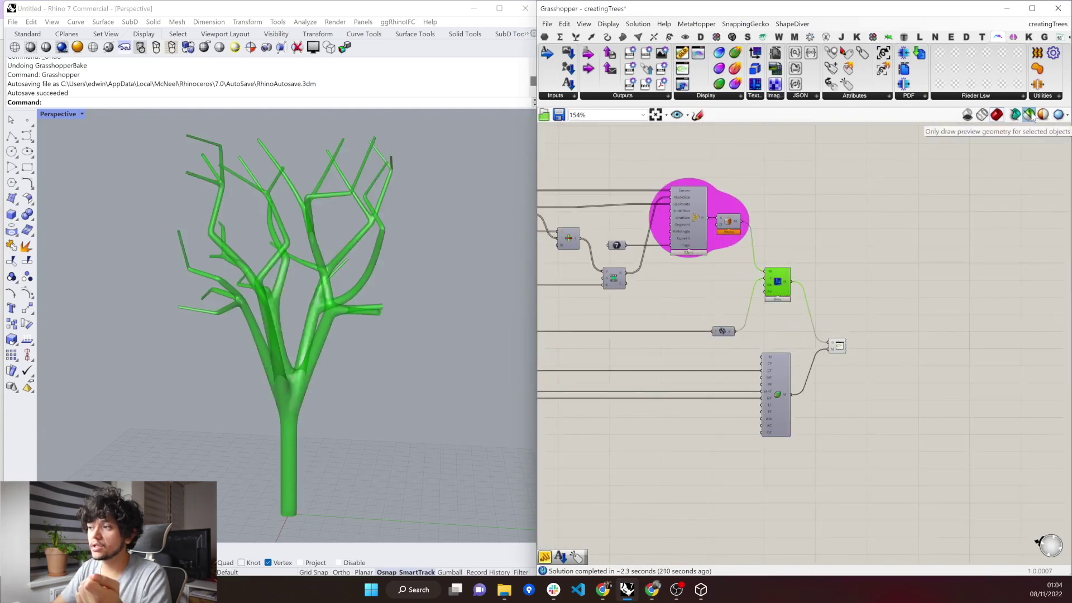
# Select the glTF 2.0 Display component so the bark-textured tree previews in the viewport
pyautogui.moveTo(750, 343); pyautogui.dragTo(811, 468)
pyautogui.scroll(2, 841, 341)
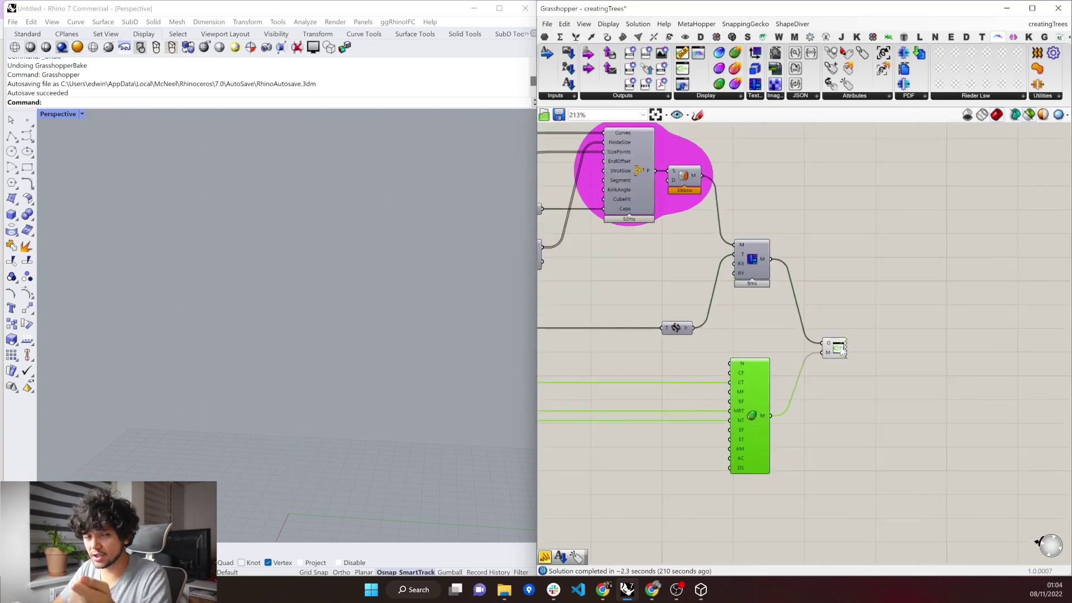
pyautogui.click(839, 347)
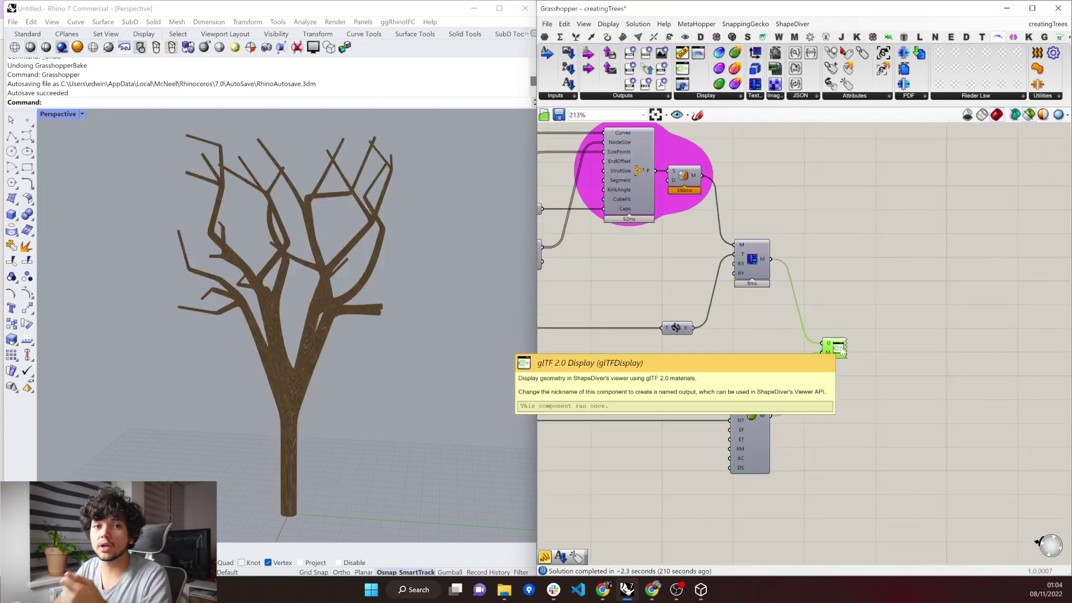